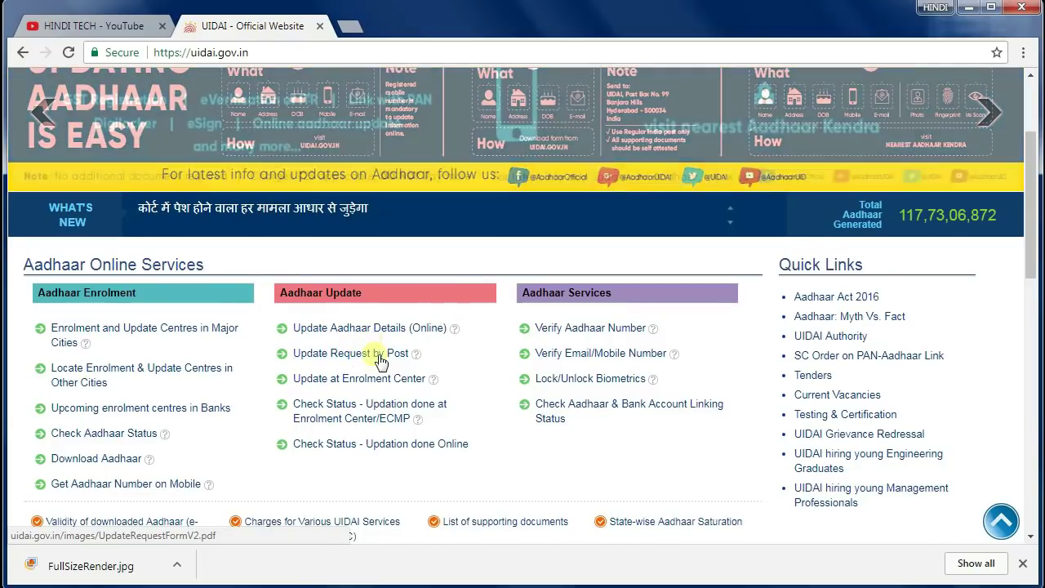
# - Open the online Aadhaar update portal and start a new update/correction request
pyautogui.click(378, 328)
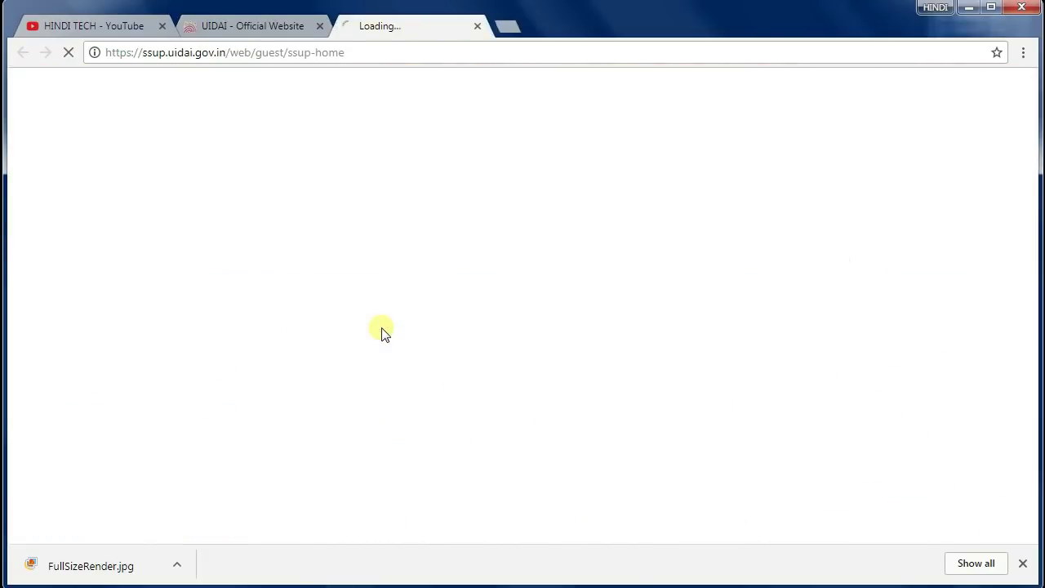
pyautogui.click(1023, 563)
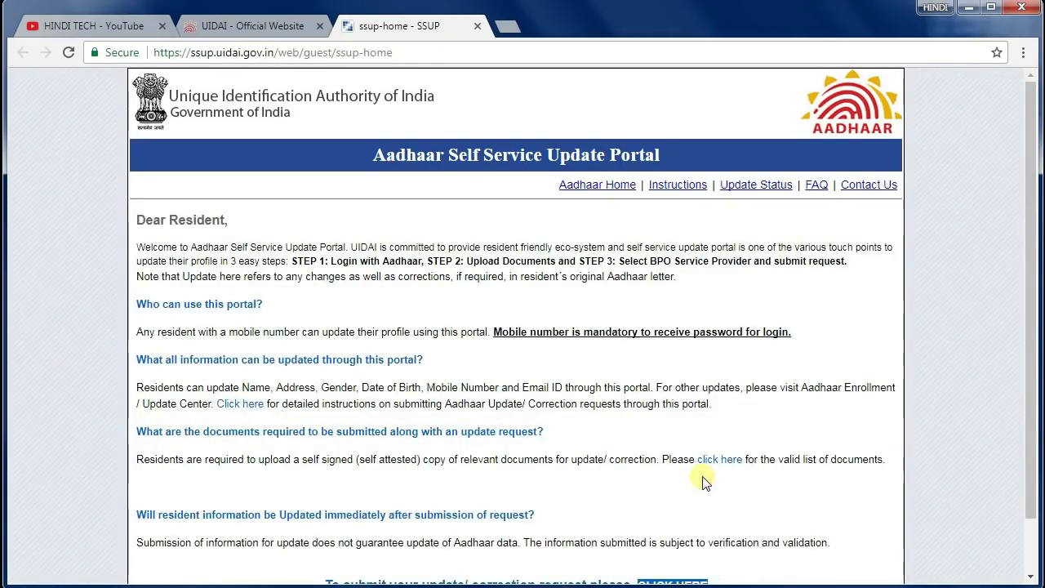
pyautogui.scroll(-2, 563, 420)
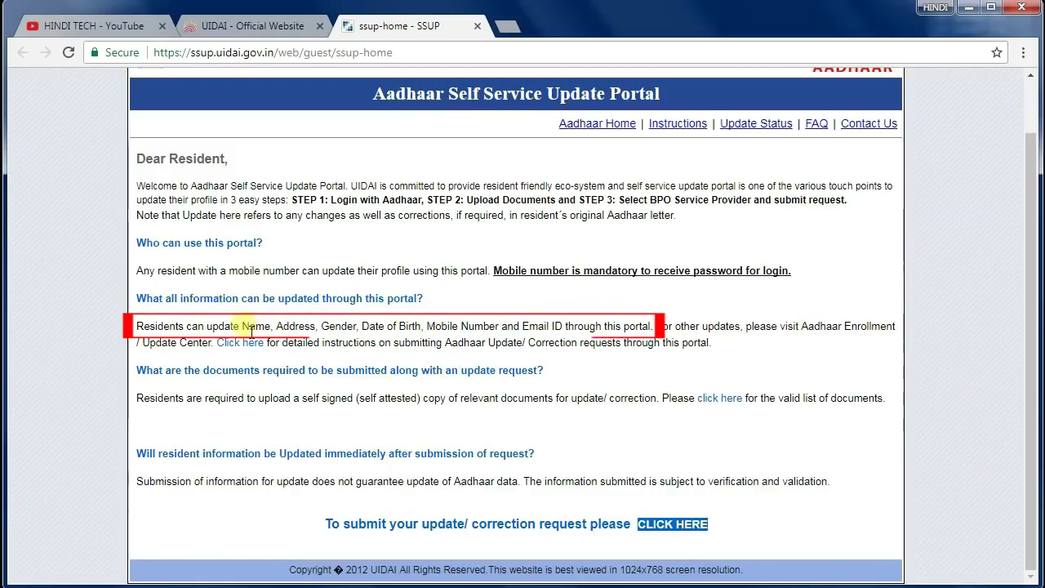
pyautogui.moveTo(242, 329)
pyautogui.mouseDown()
pyautogui.moveTo(362, 337)
pyautogui.moveTo(346, 332)
pyautogui.moveTo(664, 323)
pyautogui.moveTo(674, 339)
pyautogui.mouseUp()
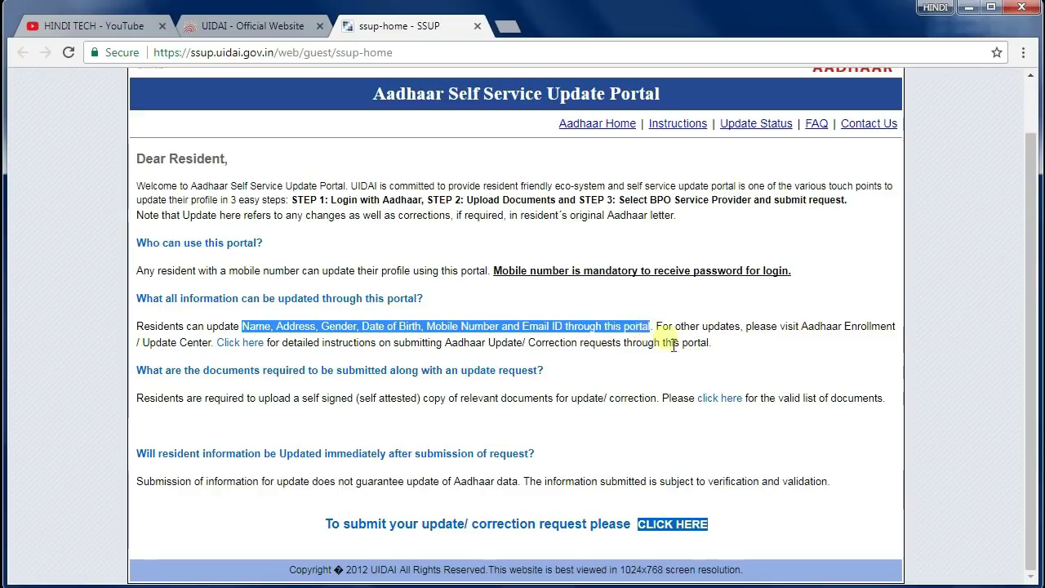
pyautogui.click(667, 523)
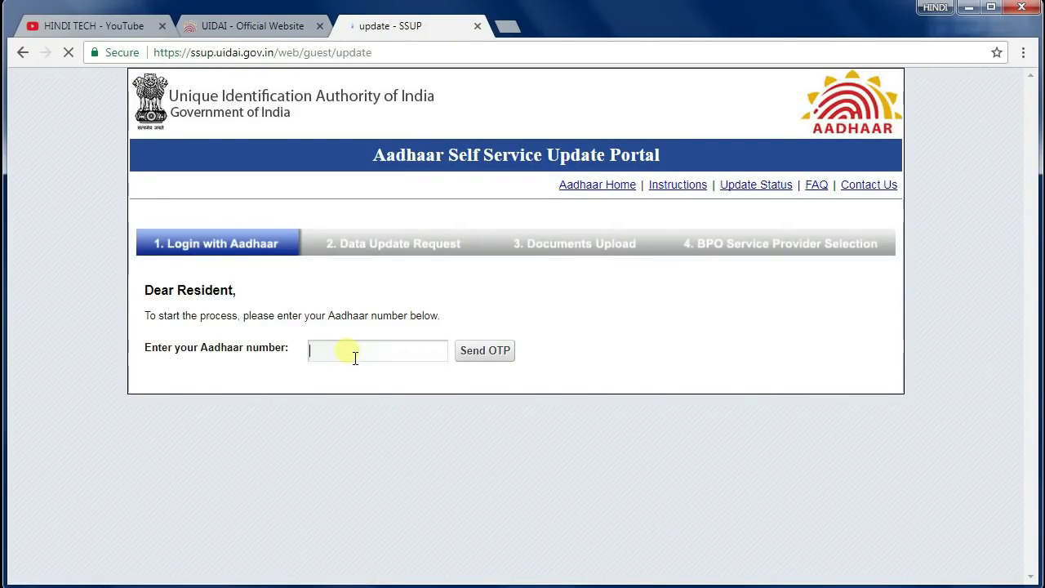
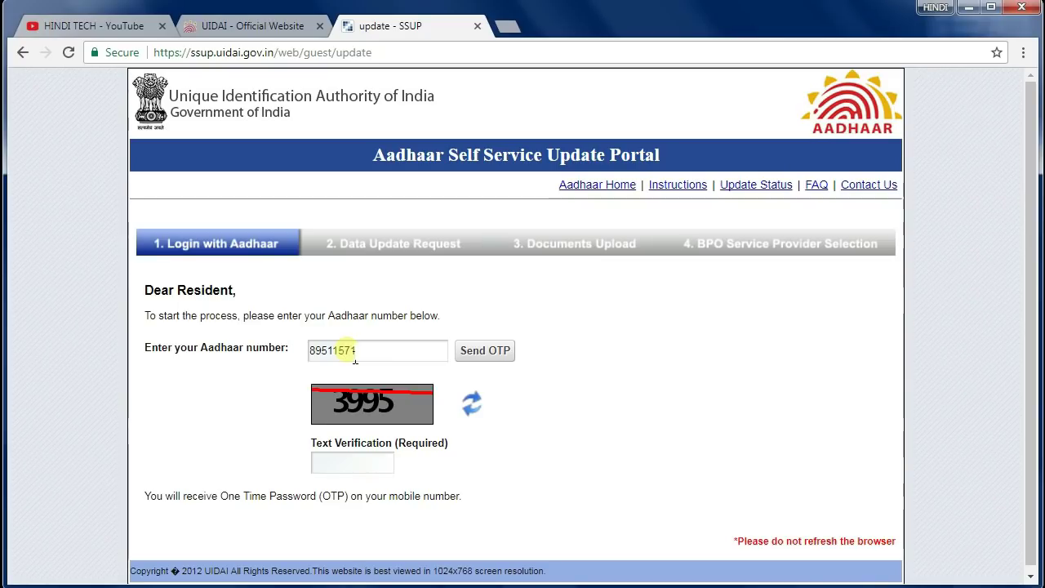
# - Log in with the Aadhaar number, the captcha and the OTP sent to the mobile
pyautogui.click(353, 470)
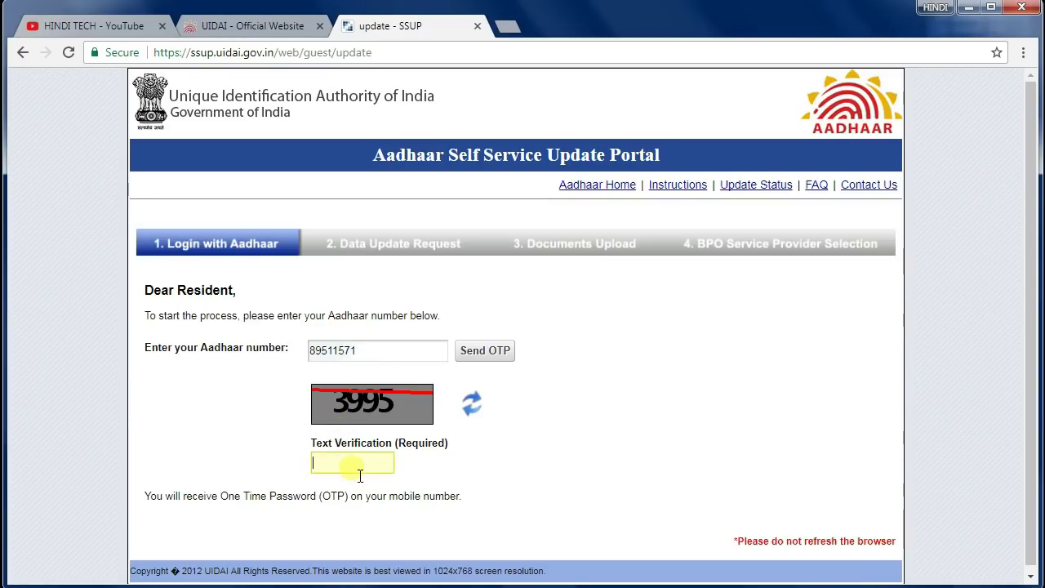
pyautogui.click(494, 359)
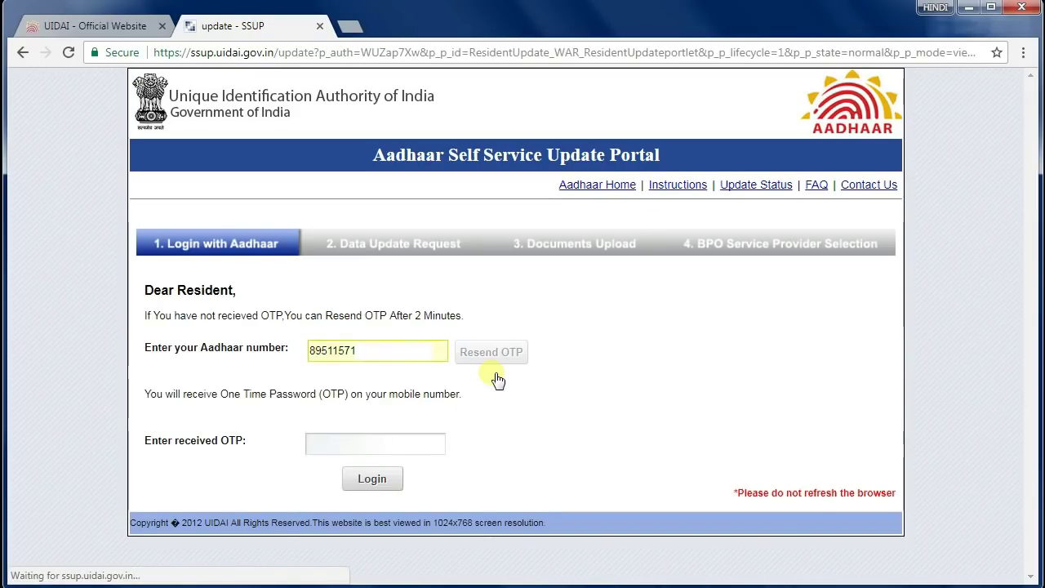
pyautogui.click(430, 447)
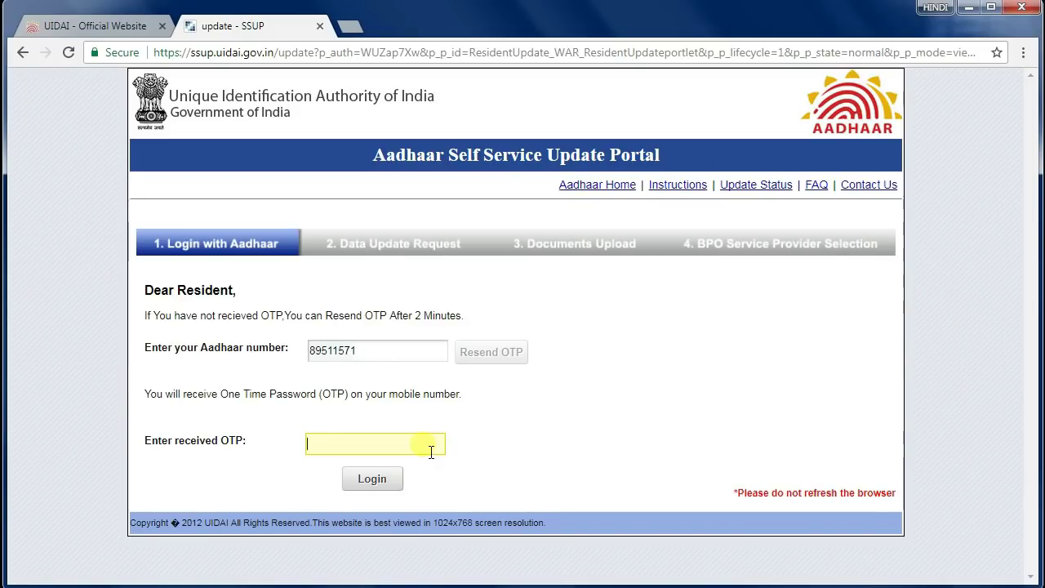
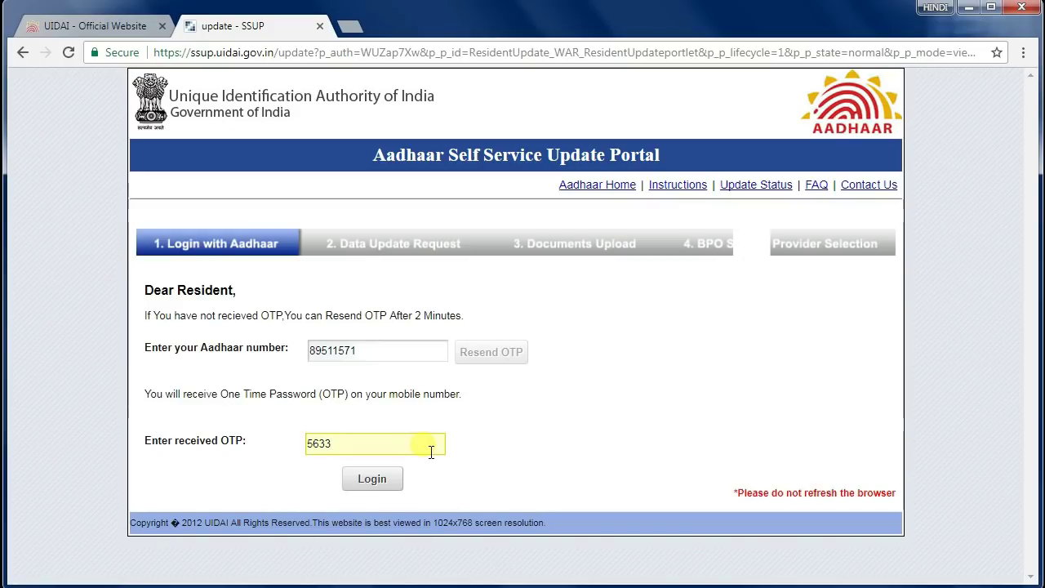
pyautogui.click(379, 481)
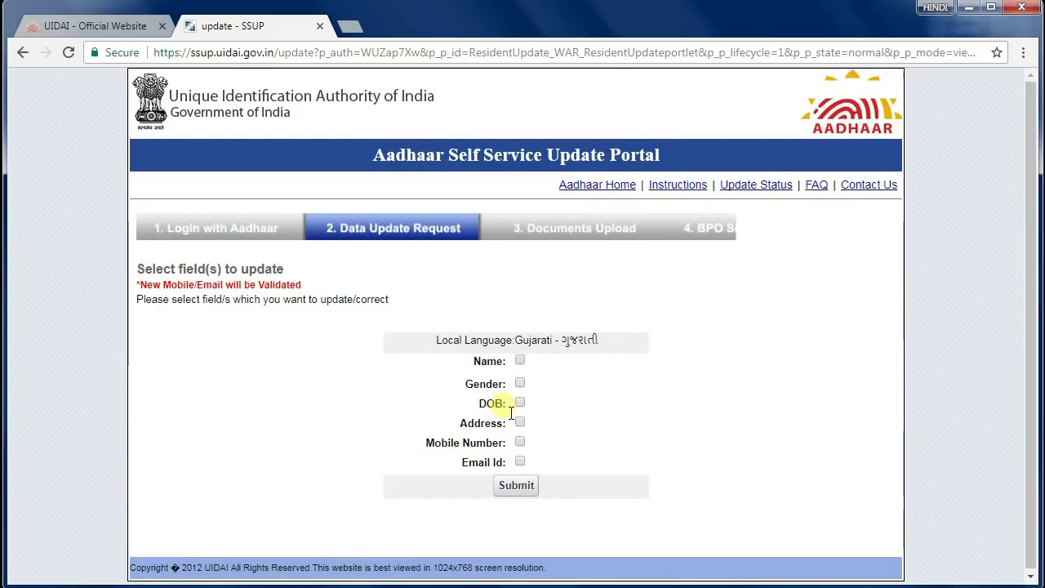
# - Submit Address as the field to update to reach the address entry form
pyautogui.click(520, 486)
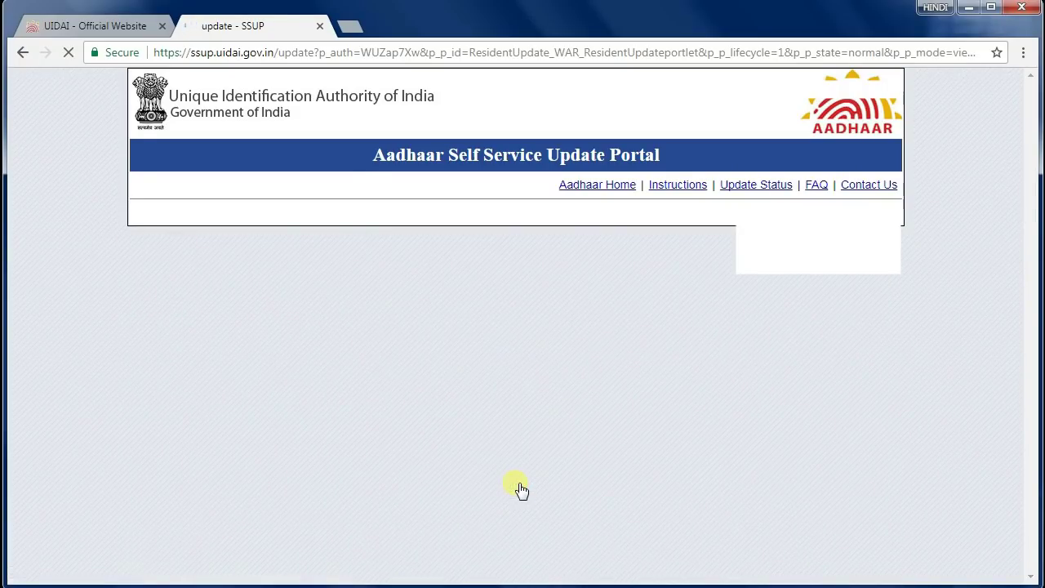
pyautogui.scroll(-2, 333, 297)
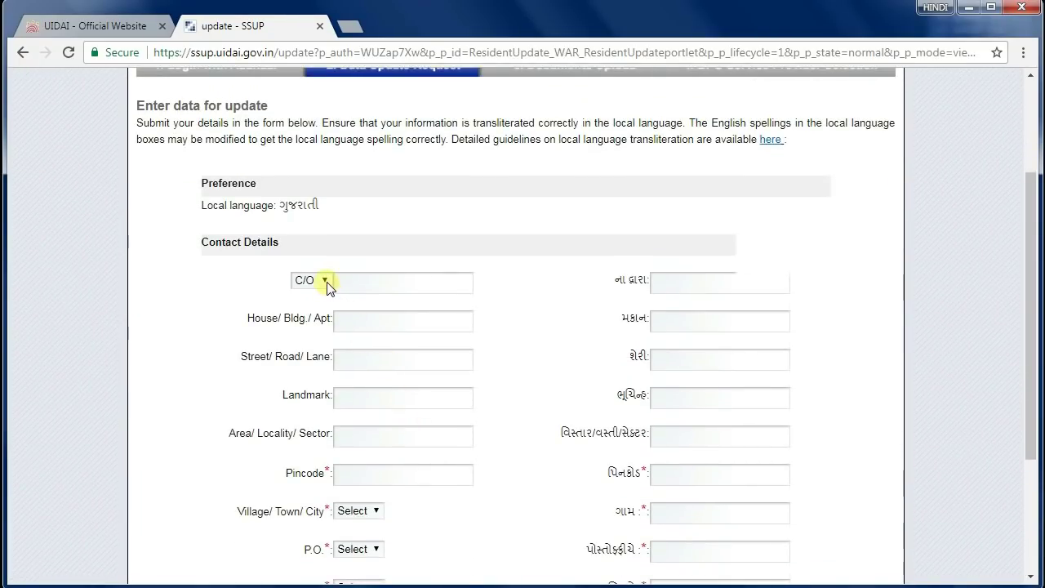
# - Set the contact relation to W/O and enter the spouse's full name
pyautogui.click(326, 282)
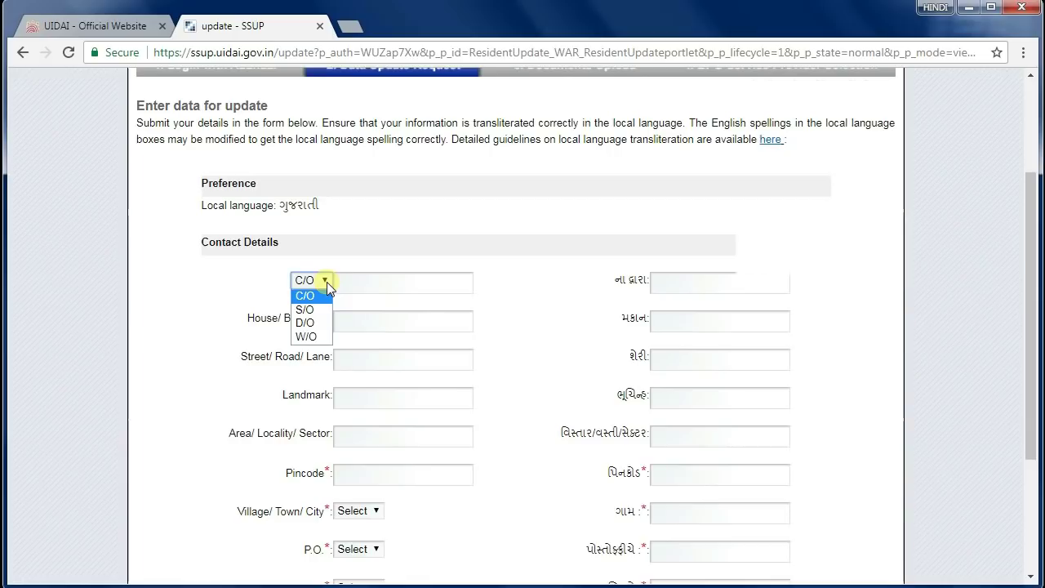
pyautogui.click(308, 337)
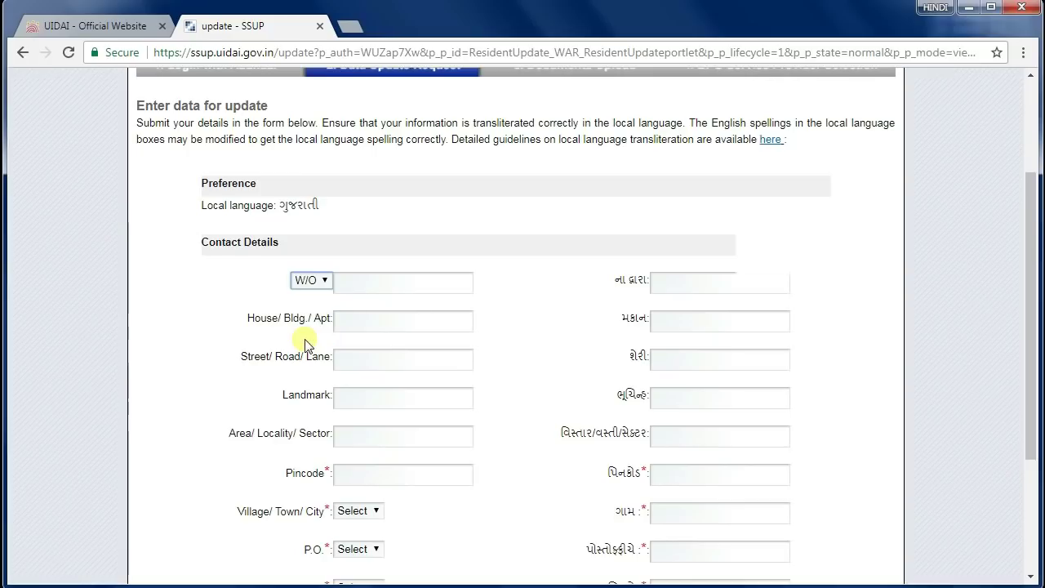
pyautogui.click(372, 285)
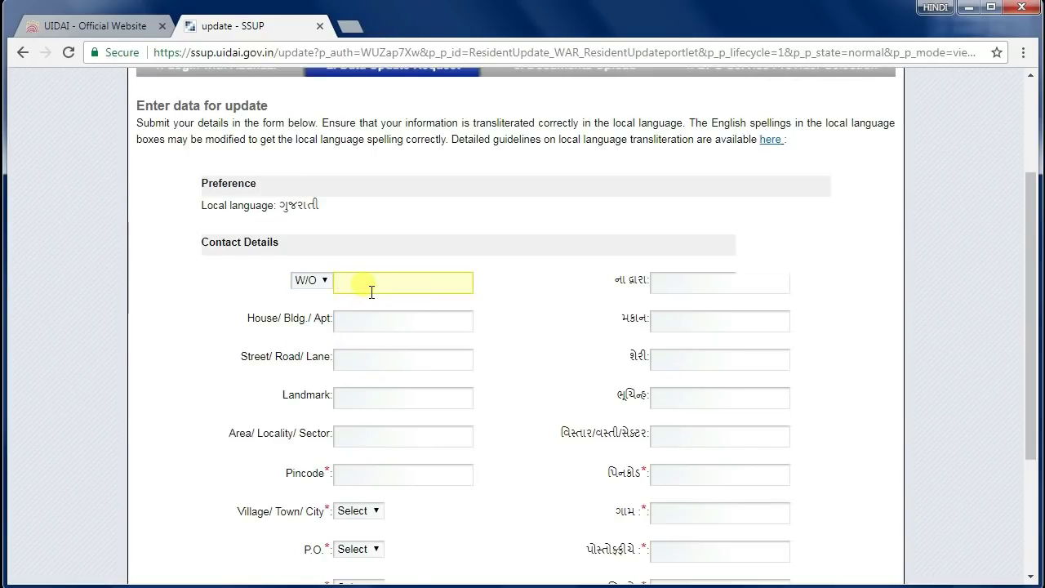
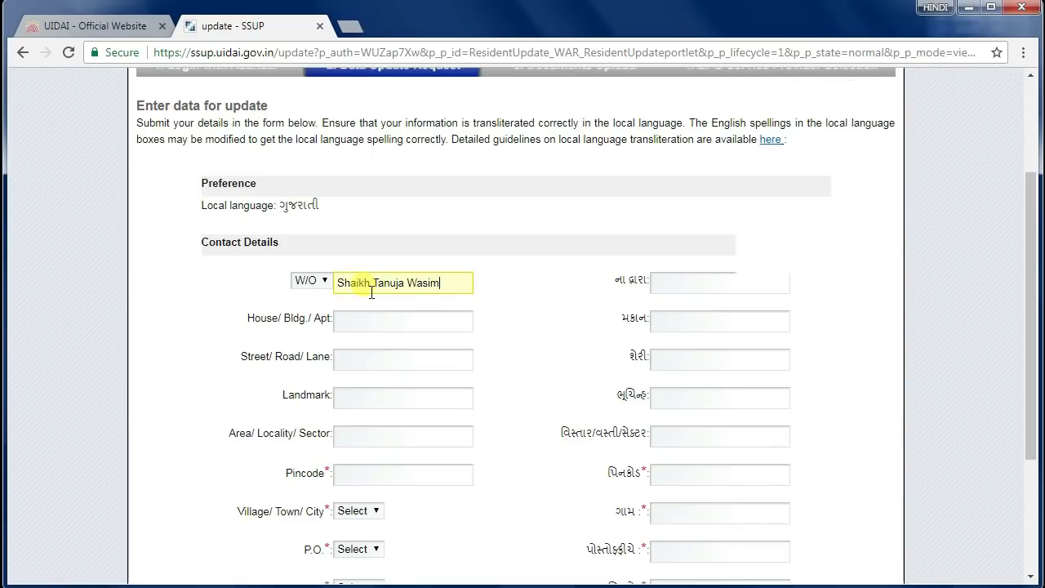
pyautogui.press('Tab')
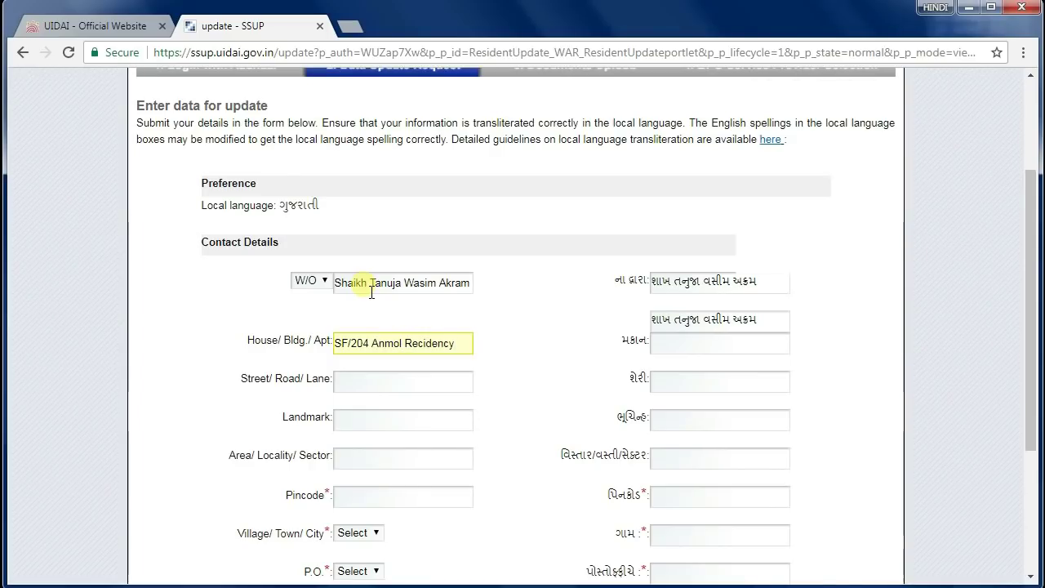
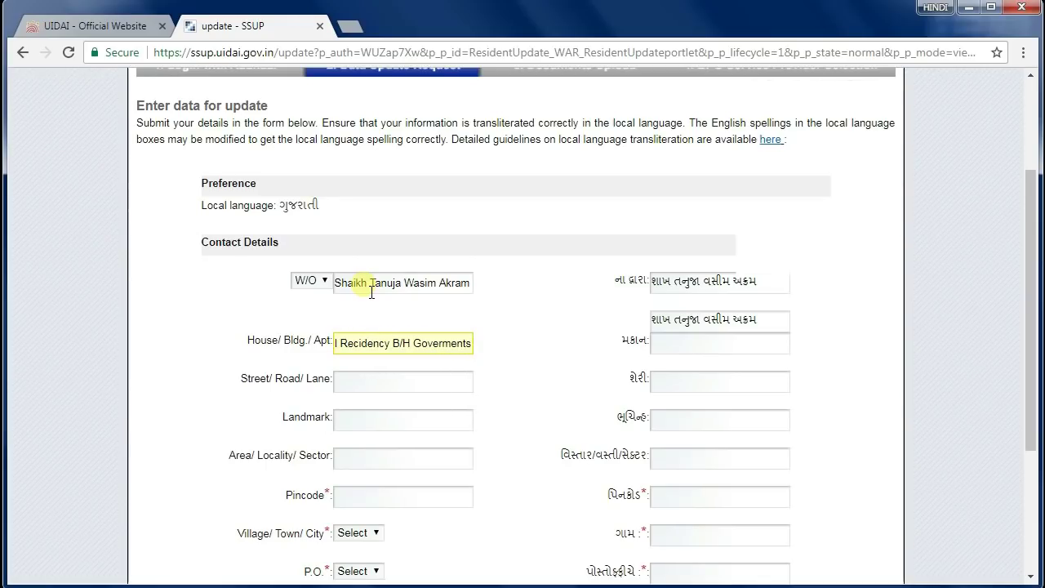
# - Fill in the house/building details and the street of the new address
pyautogui.click(369, 385)
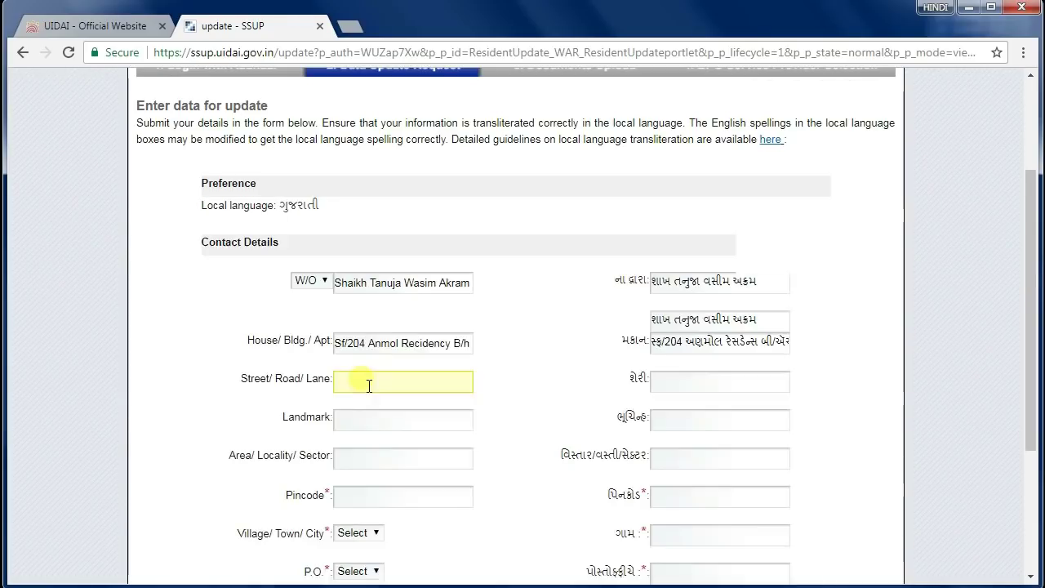
pyautogui.press('Tab')
pyautogui.press('Return')
pyautogui.write('NR Madin')
# - Enter the landmark, area/locality and pincode of the new address
pyautogui.click(371, 422)
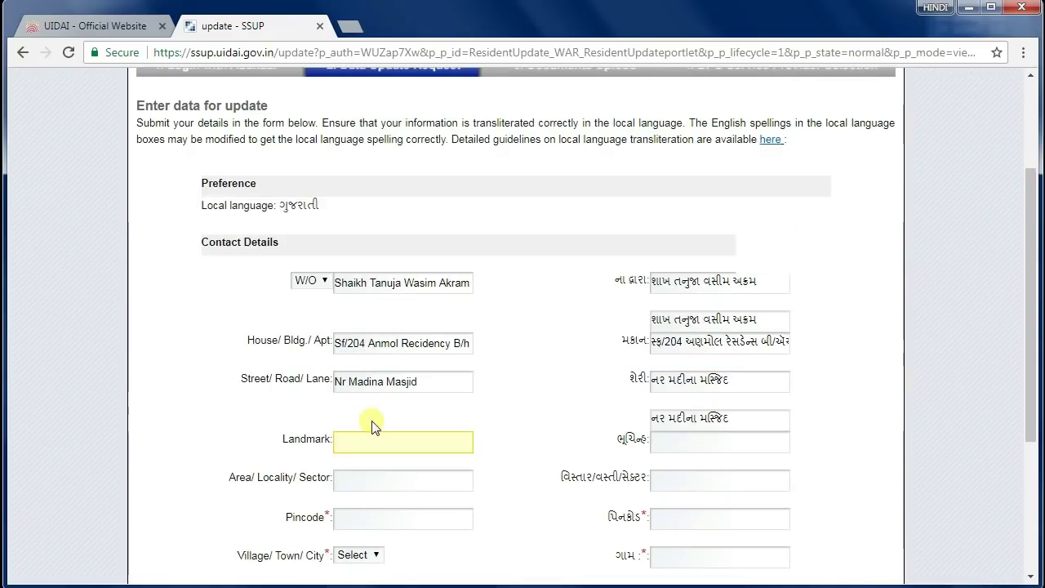
pyautogui.click(380, 481)
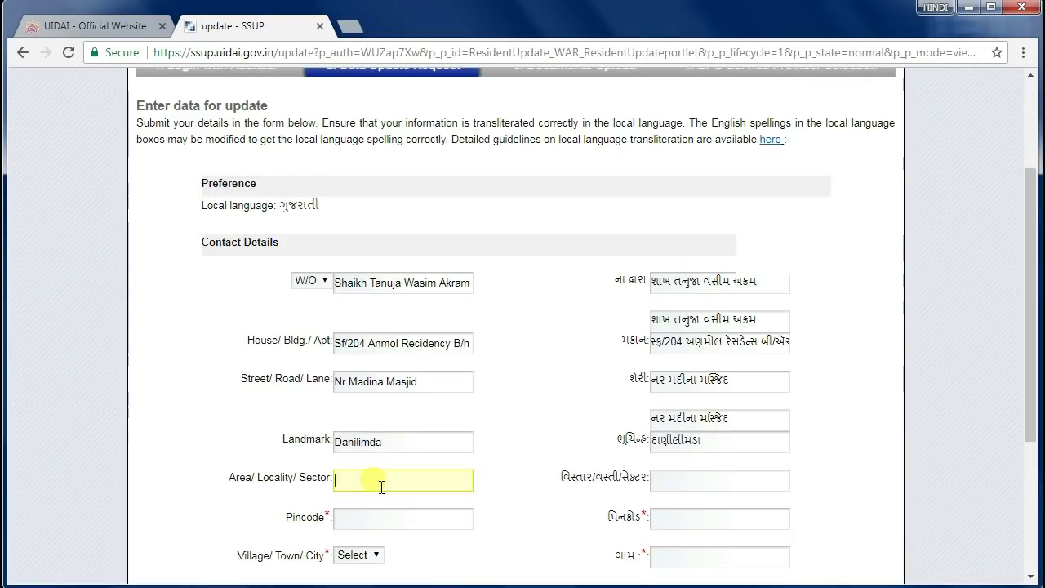
pyautogui.scroll(-1, 379, 481)
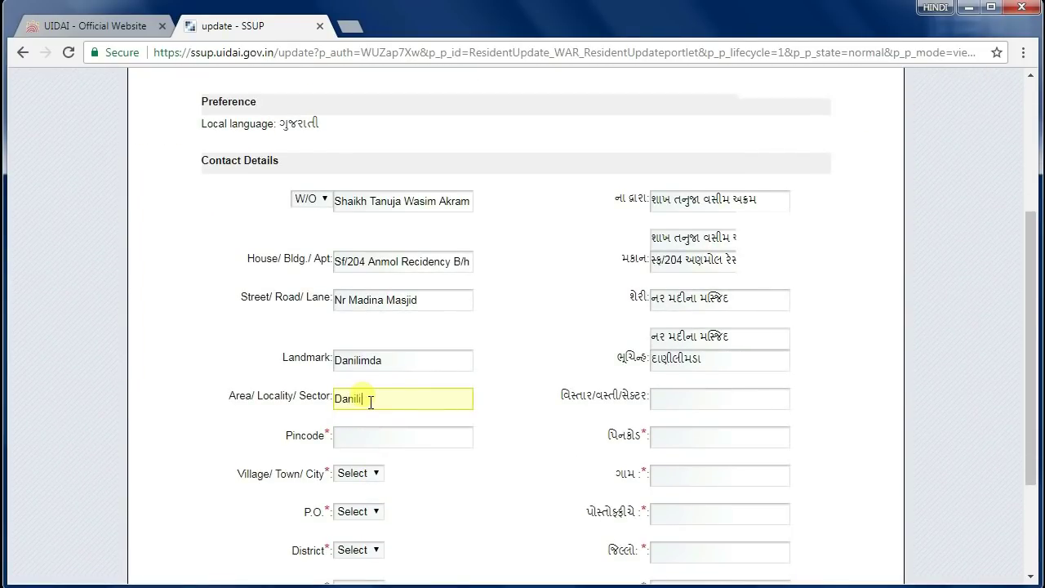
pyautogui.moveTo(382, 398); pyautogui.dragTo(309, 408)
pyautogui.click(363, 438)
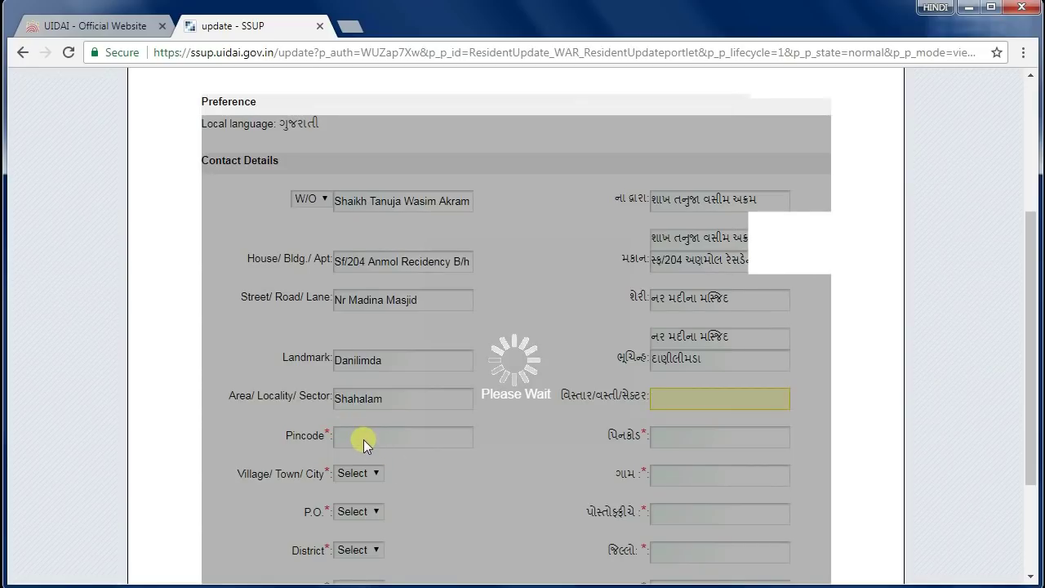
pyautogui.write('380028')
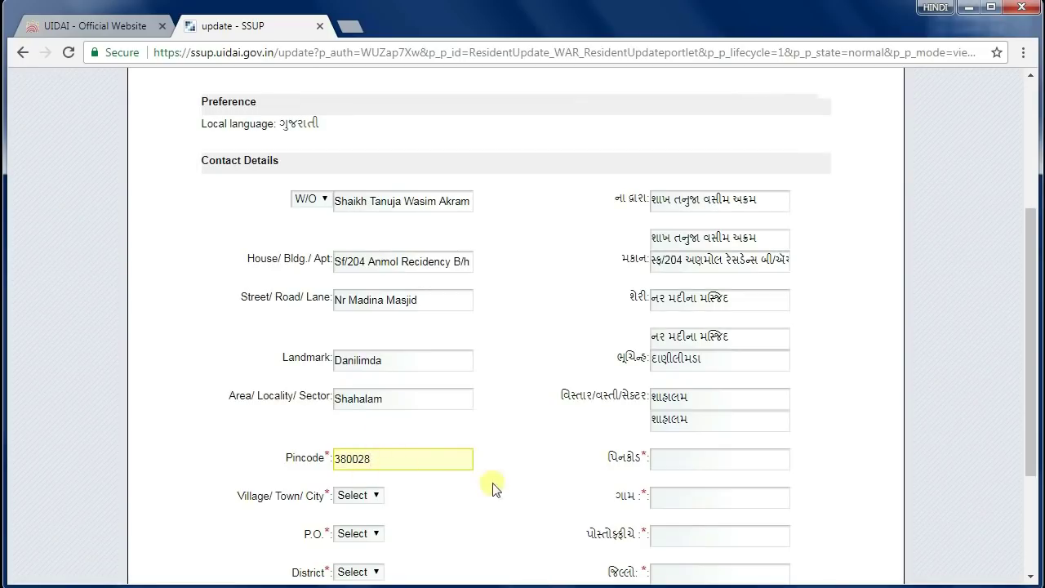
pyautogui.click(492, 485)
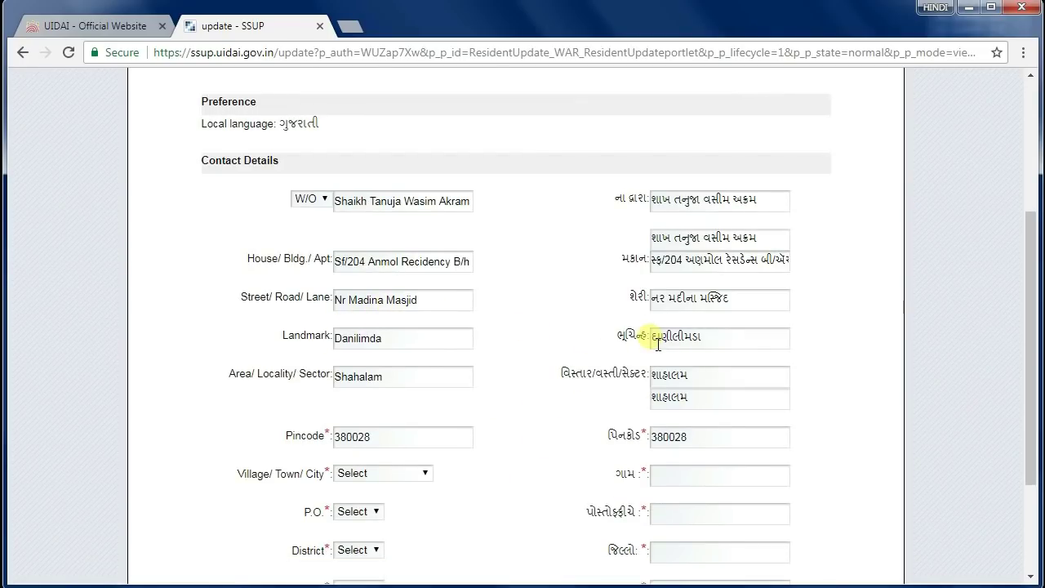
# - Choose Ahmedabad City and the local post office, then submit the update request
pyautogui.scroll(-2, 452, 326)
pyautogui.click(382, 313)
pyautogui.click(399, 343)
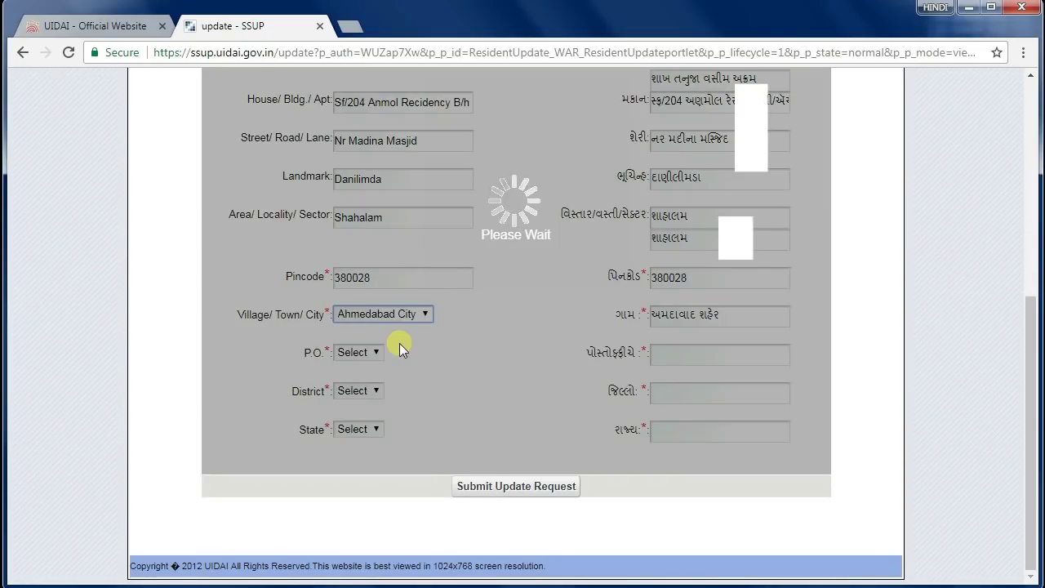
pyautogui.click(398, 393)
pyautogui.scroll(5, 462, 361)
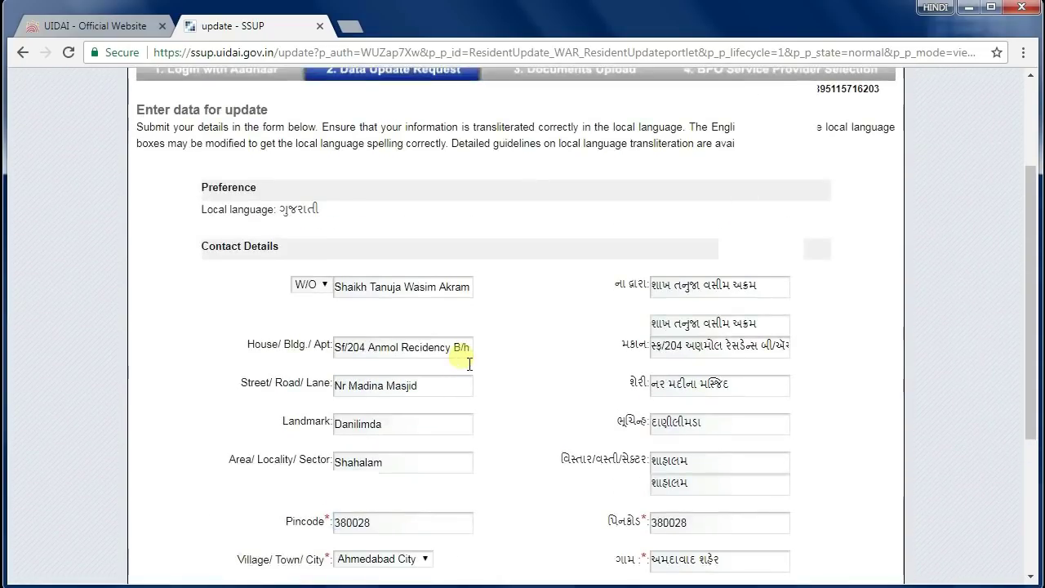
pyautogui.scroll(-5, 465, 361)
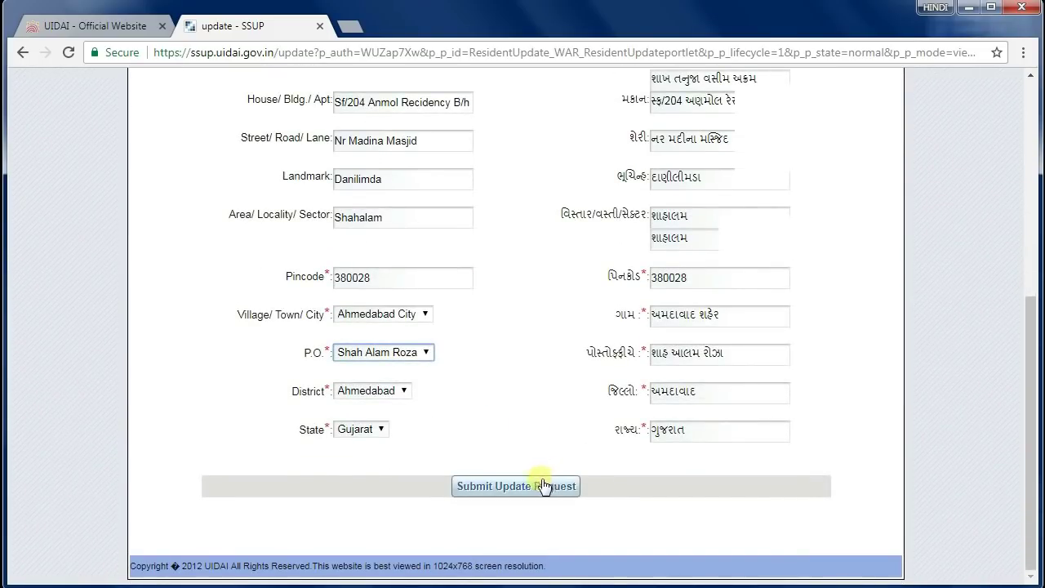
pyautogui.click(542, 484)
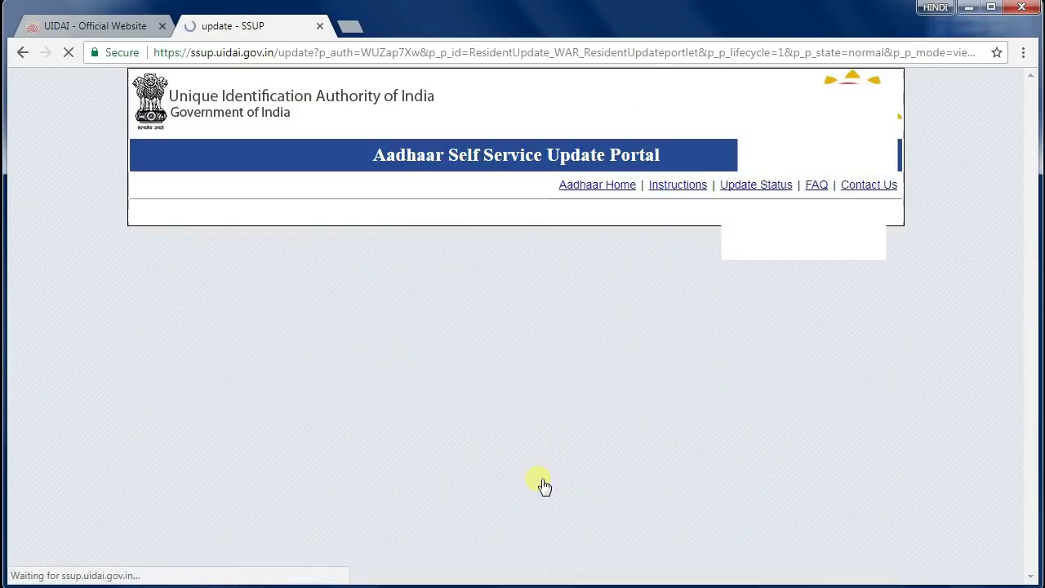
# - Review the English and Gujarati address summary, then choose Modify to edit it
pyautogui.scroll(-2, 522, 443)
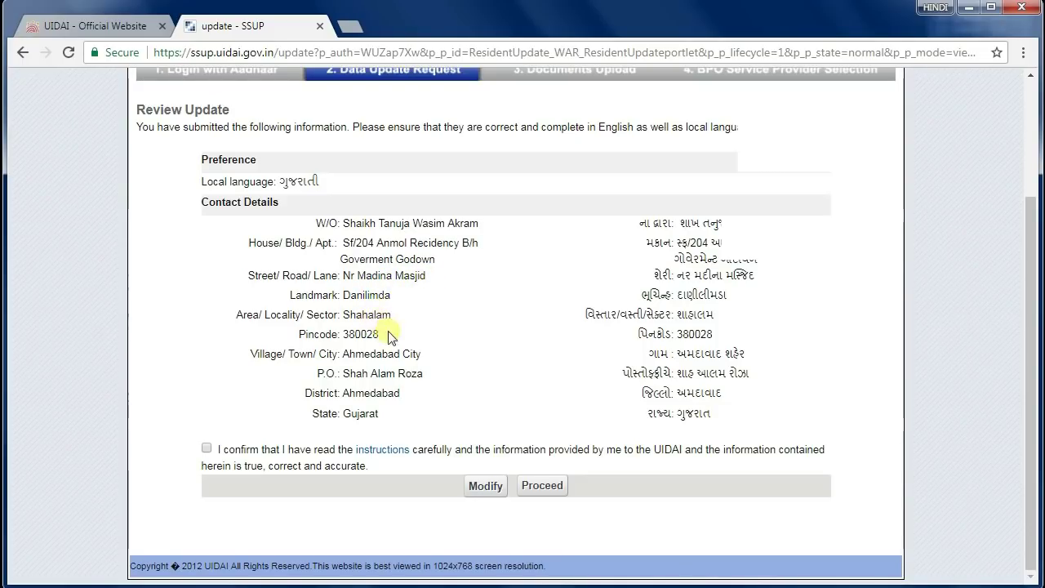
pyautogui.click(491, 486)
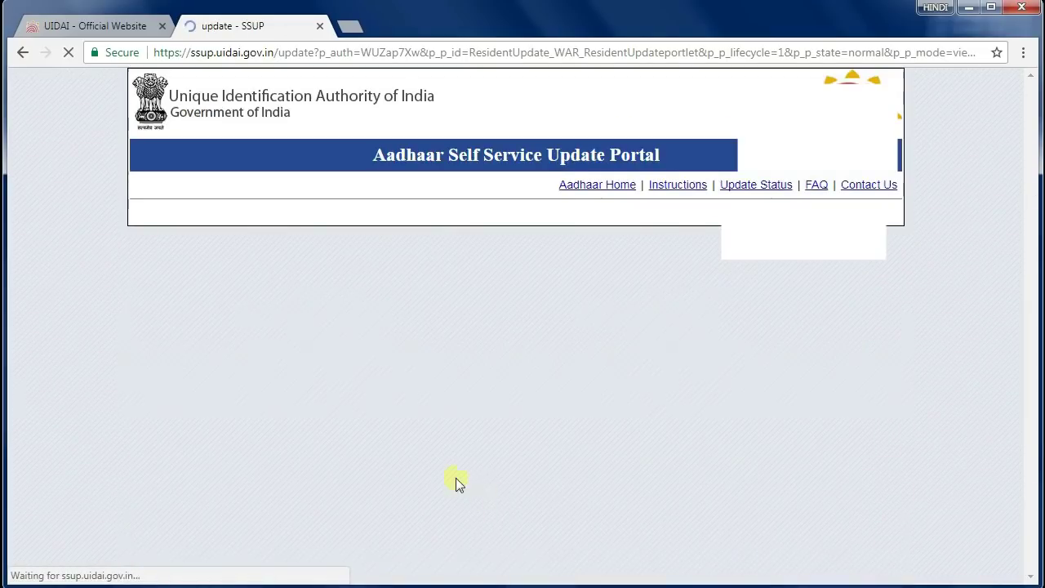
# - Correct the letter case in the house number and submit the edited request
pyautogui.scroll(-1, 355, 448)
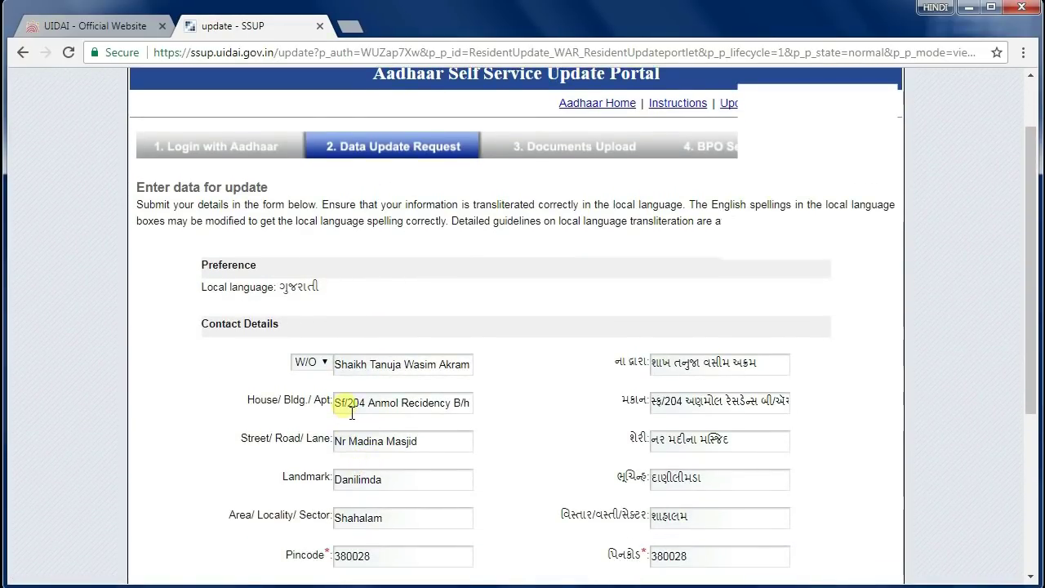
pyautogui.press('BackSpace')
pyautogui.write('F')
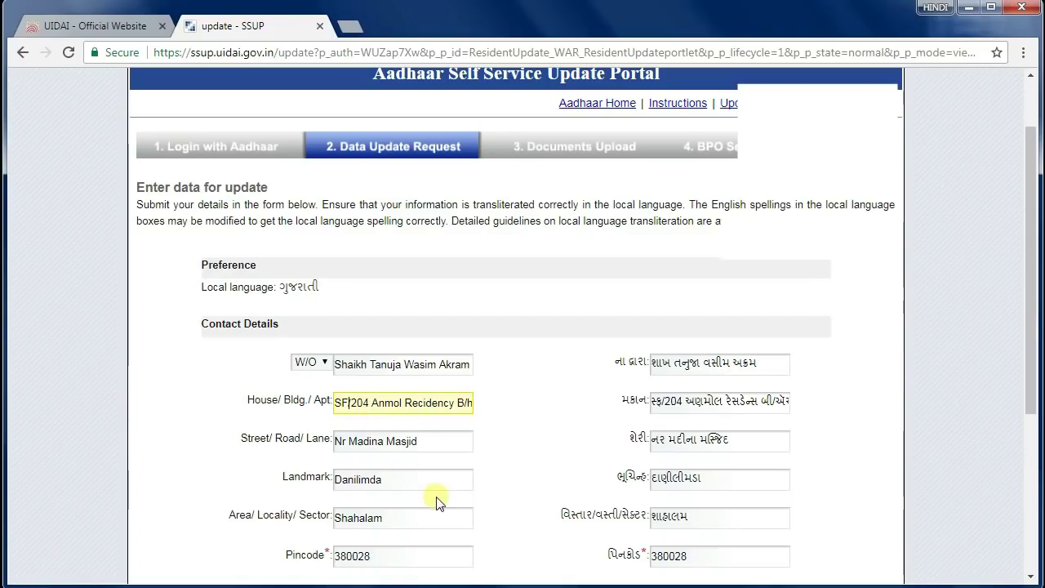
pyautogui.scroll(-3, 454, 458)
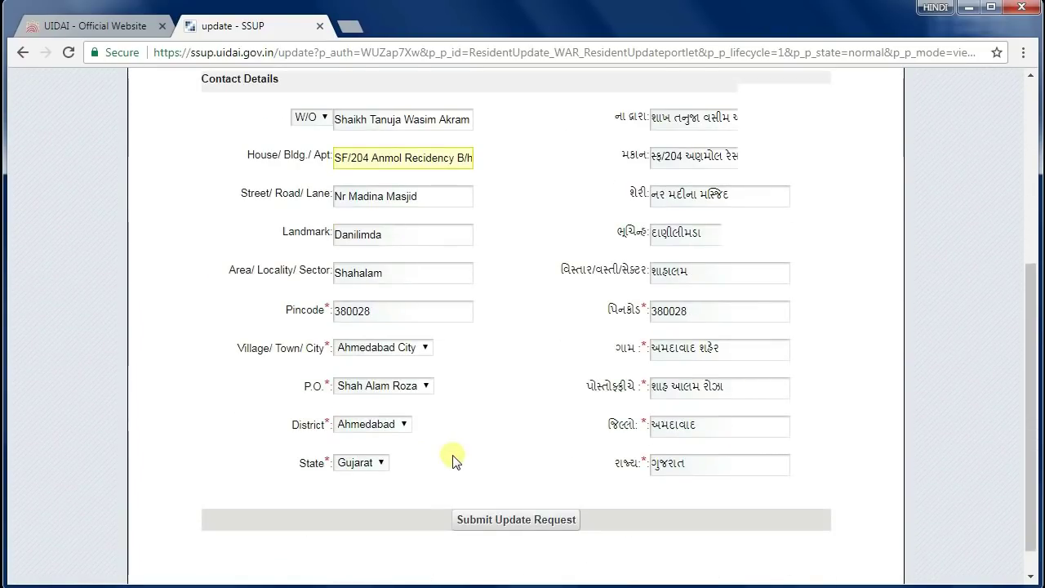
pyautogui.click(522, 520)
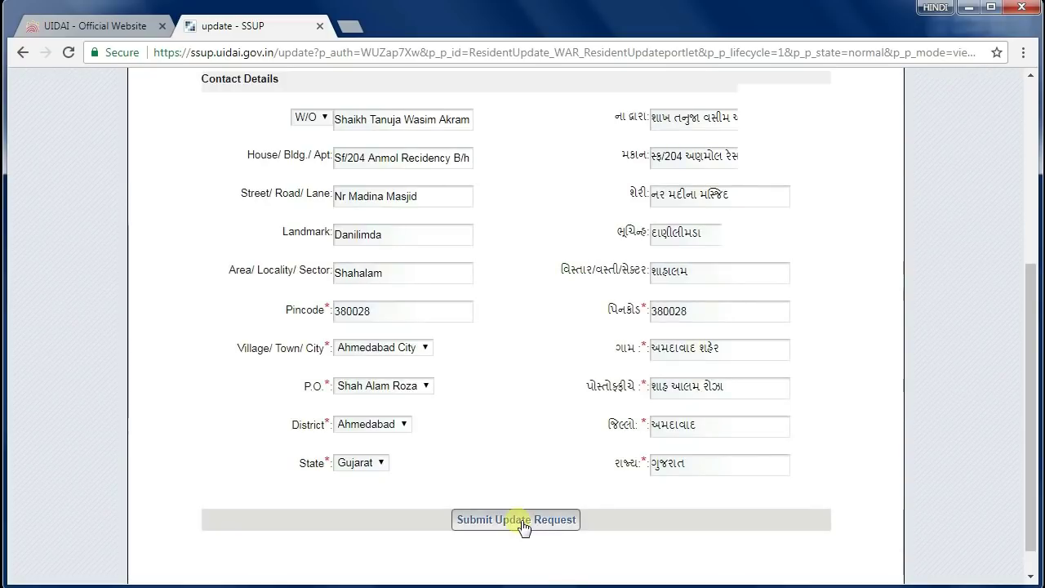
# - Look over the updated address form and resubmit the address update request
pyautogui.scroll(3, 527, 491)
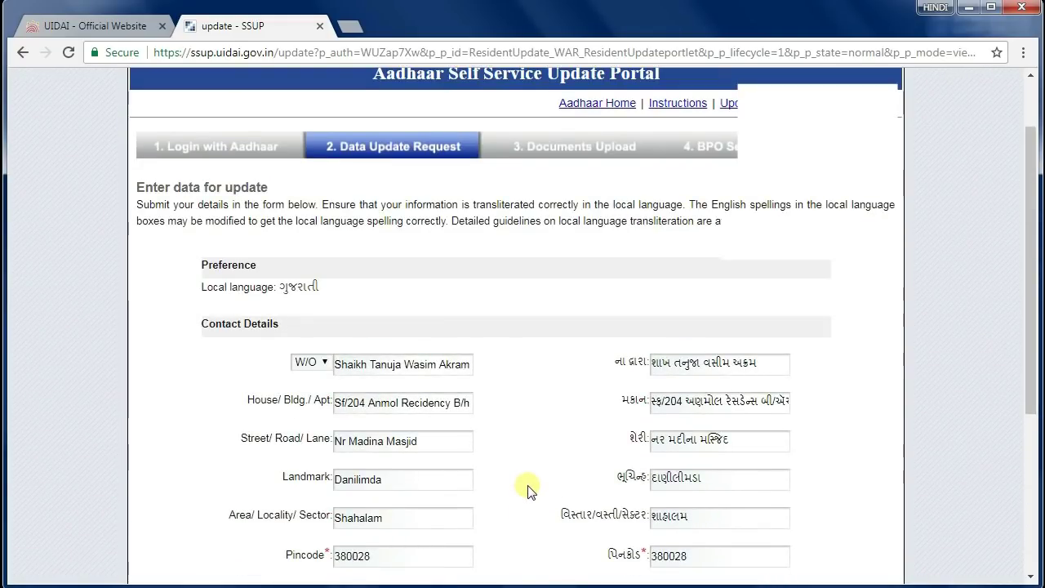
pyautogui.scroll(-3, 527, 492)
pyautogui.scroll(3, 466, 401)
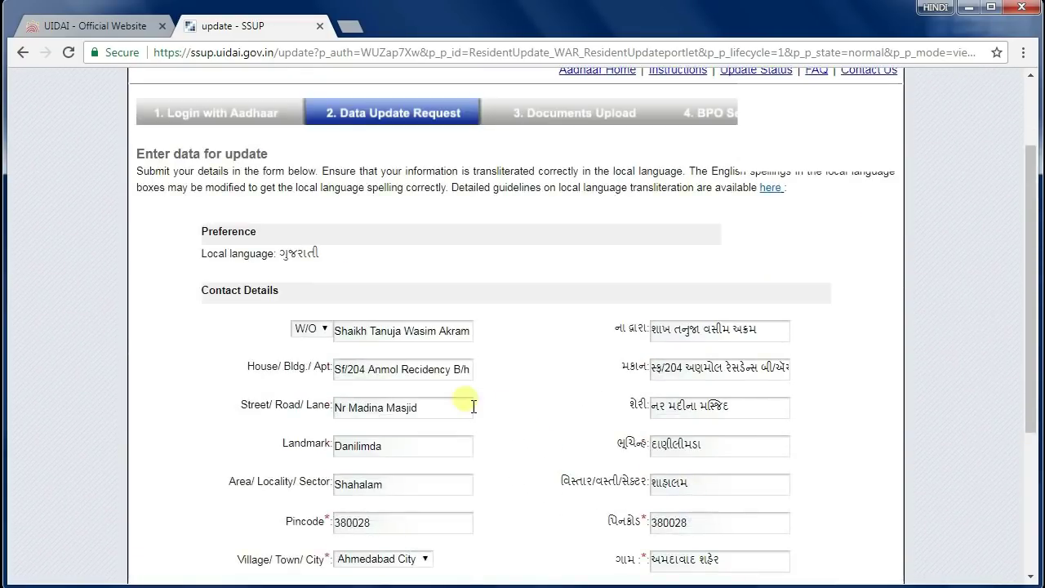
pyautogui.scroll(-1, 545, 386)
pyautogui.scroll(-3, 545, 386)
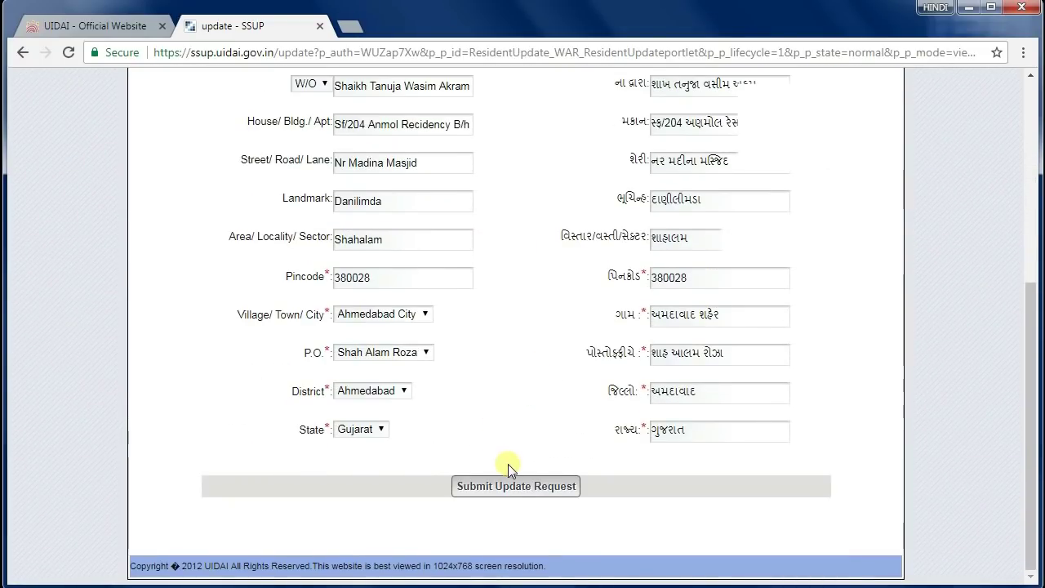
pyautogui.click(514, 487)
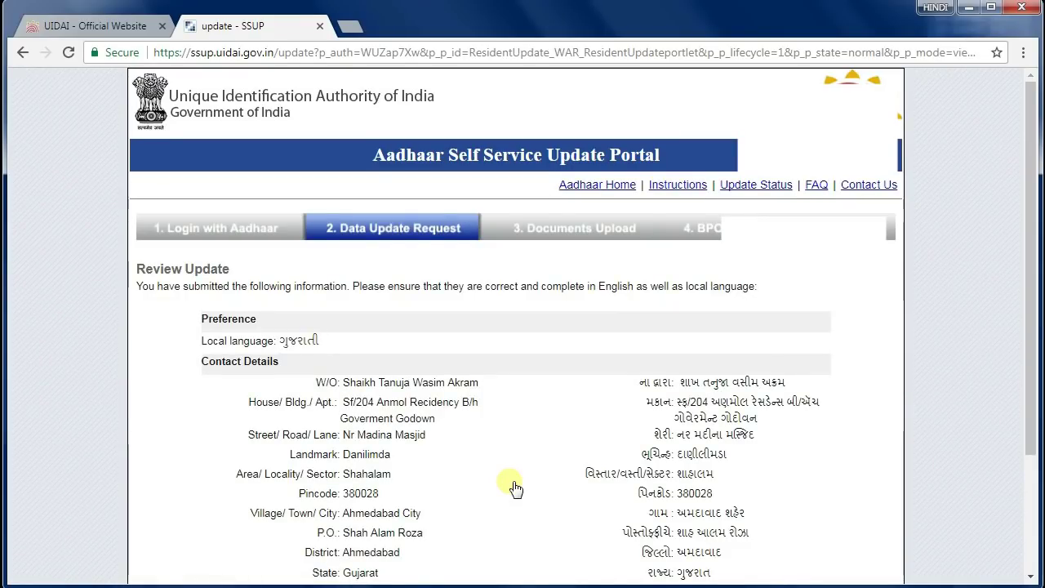
# - Confirm the reviewed details are true and correct, and proceed to document upload
pyautogui.scroll(-2, 511, 485)
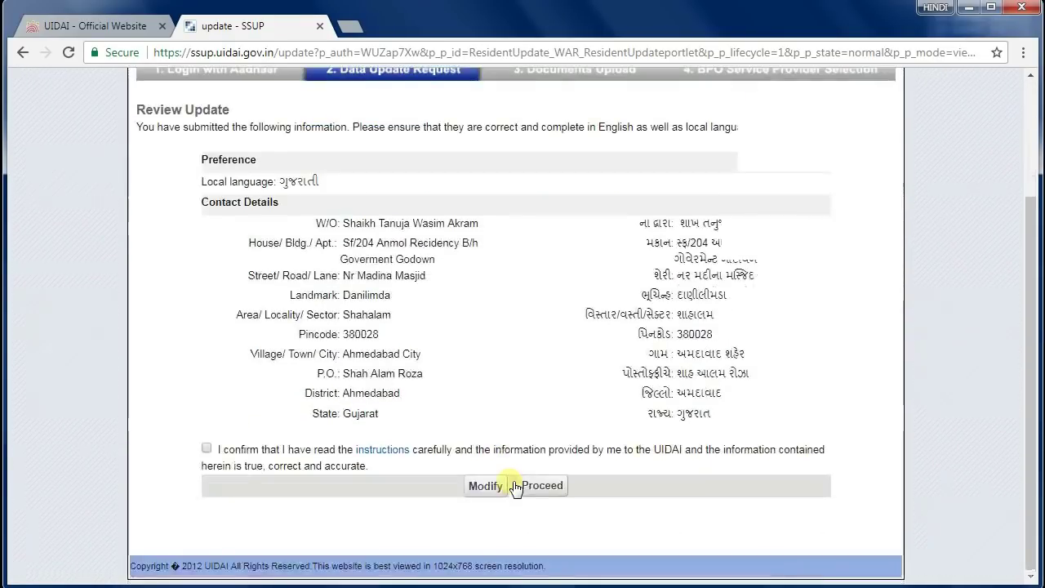
pyautogui.click(206, 449)
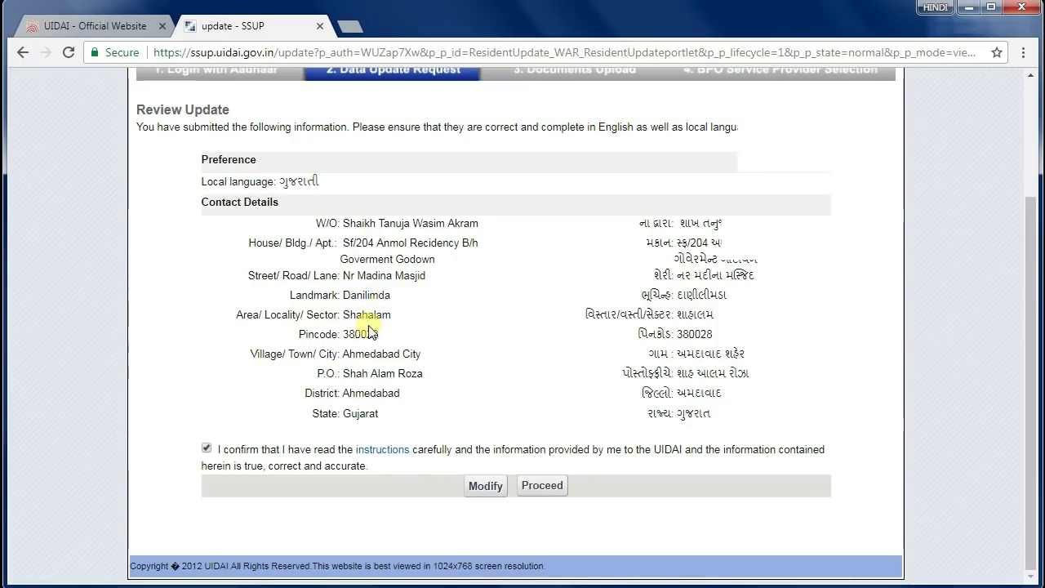
pyautogui.click(542, 486)
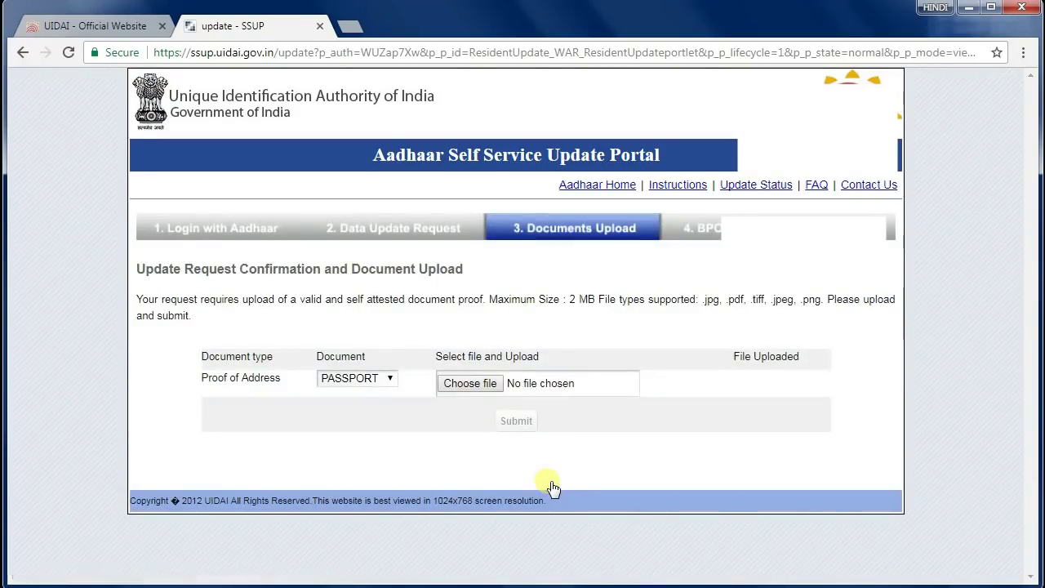
# - Choose PROPERTY TAX RECEIPT as address proof and upload FullSizeRender.jpg from the Desktop
pyautogui.click(385, 379)
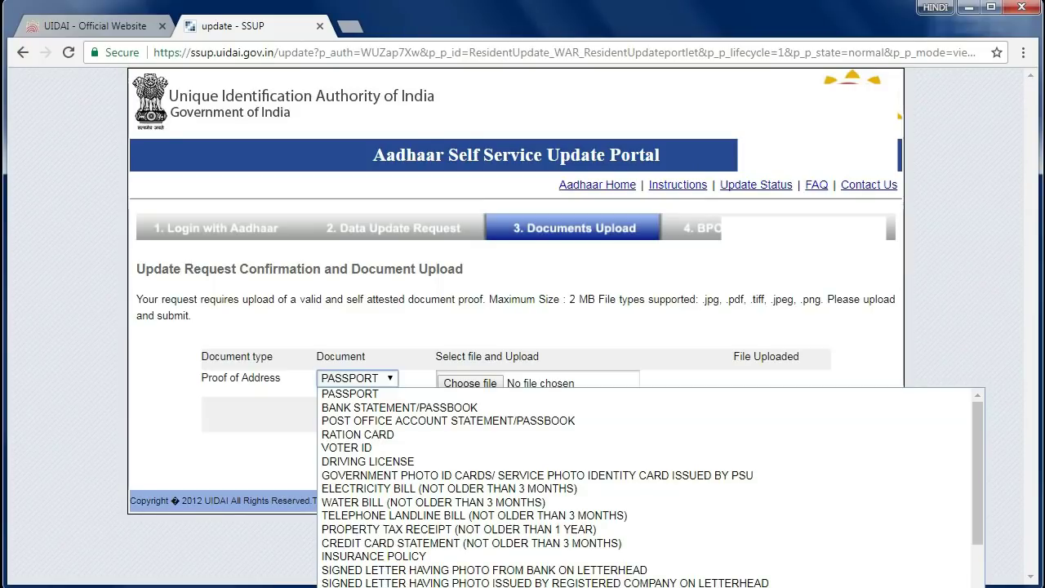
pyautogui.click(404, 531)
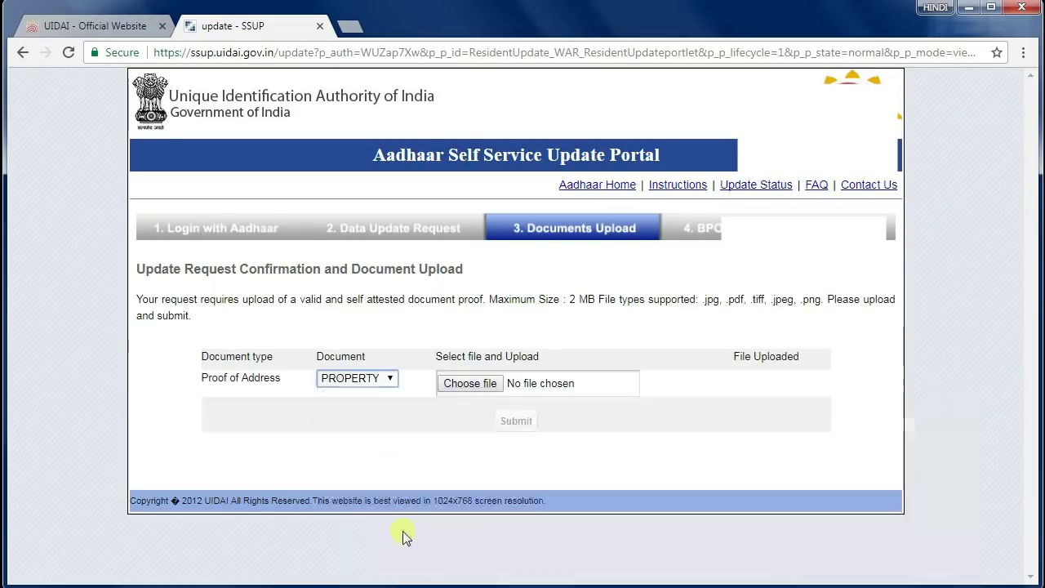
pyautogui.click(476, 382)
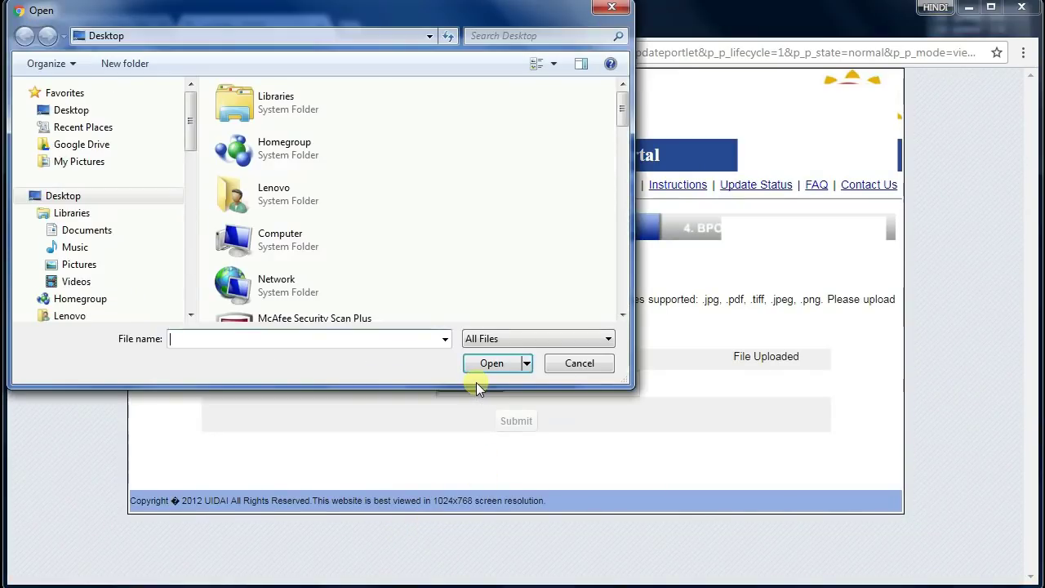
pyautogui.click(70, 109)
pyautogui.moveTo(618, 105); pyautogui.dragTo(613, 218)
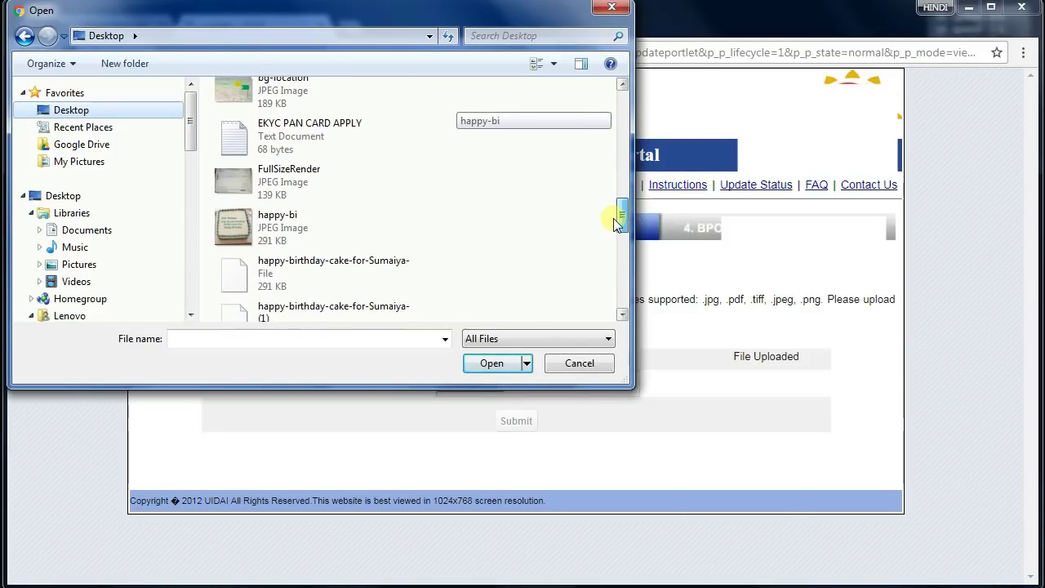
pyautogui.doubleClick(275, 177)
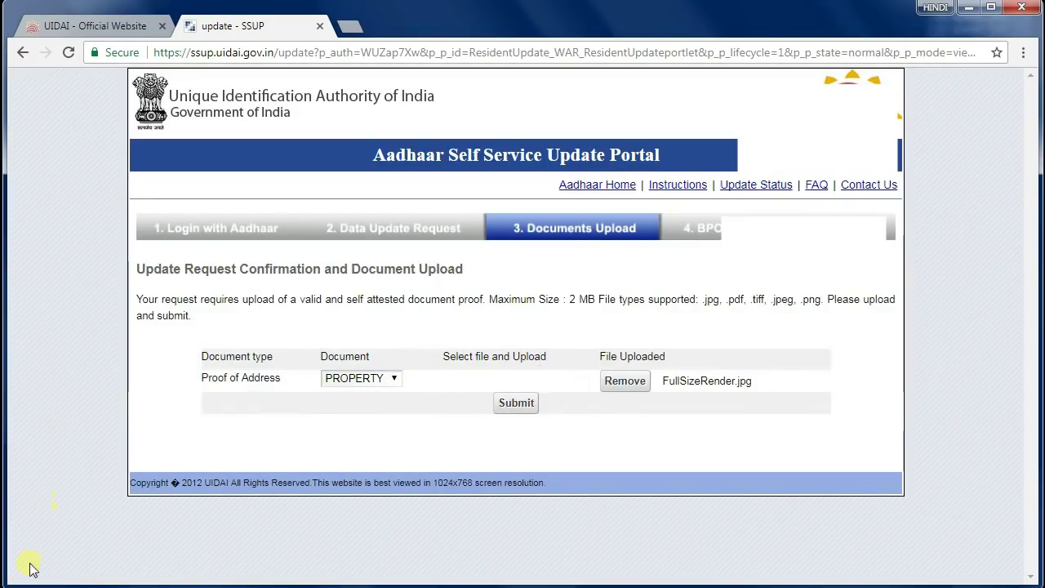
# - Submit the uploaded proof and answer YES to the document validity confirmation
pyautogui.click(524, 403)
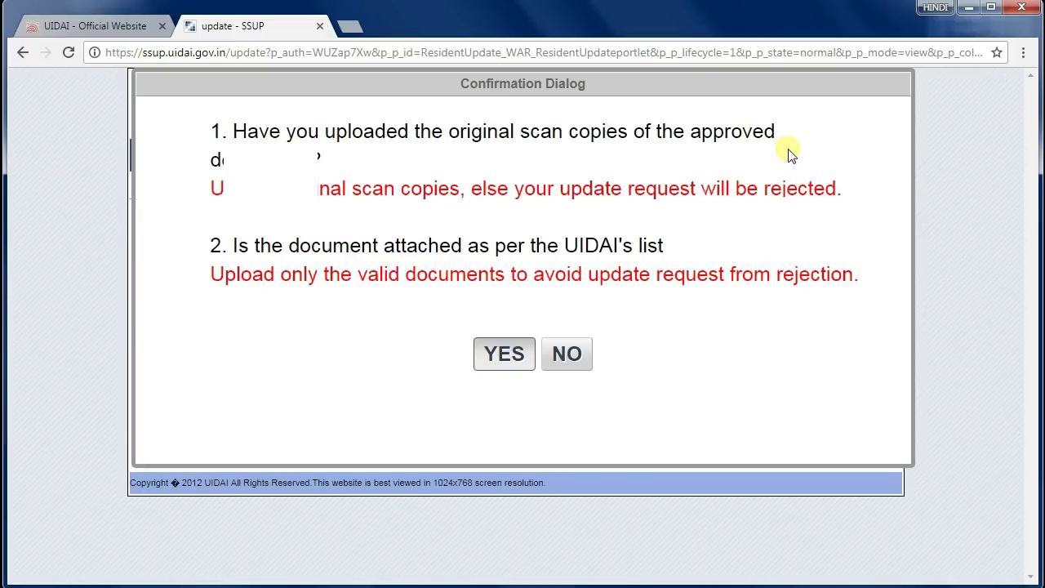
pyautogui.click(504, 353)
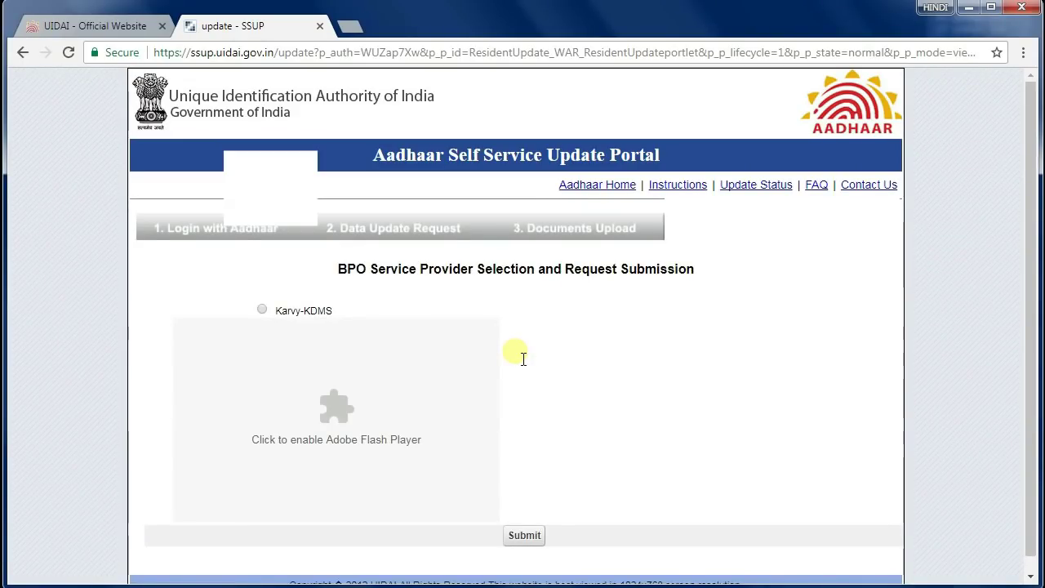
# - Allow Flash on the BPO page, select Karvy-KDMS as provider, and submit the request
pyautogui.click(339, 411)
pyautogui.click(256, 131)
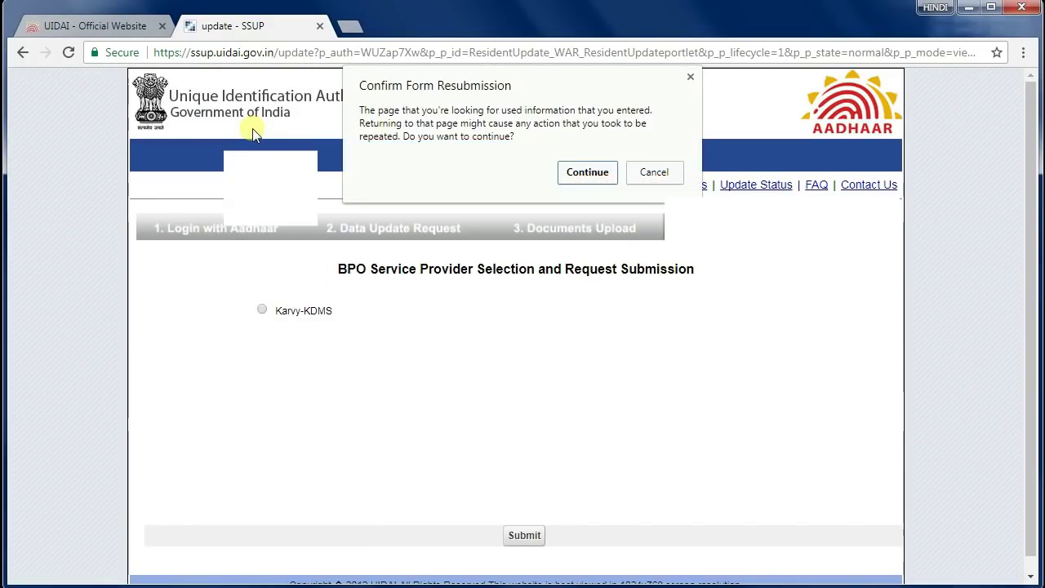
pyautogui.click(589, 174)
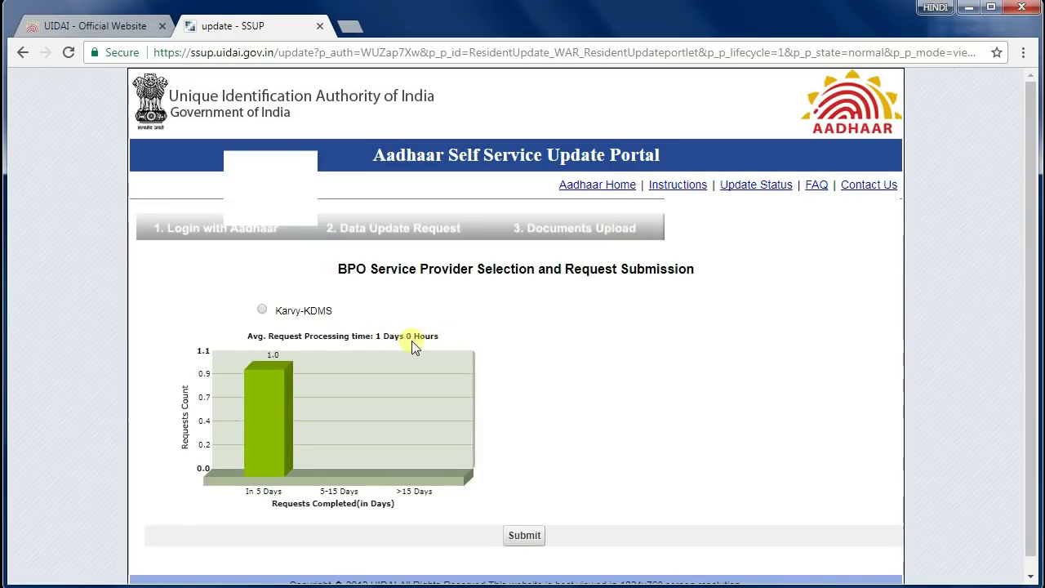
pyautogui.moveTo(256, 363)
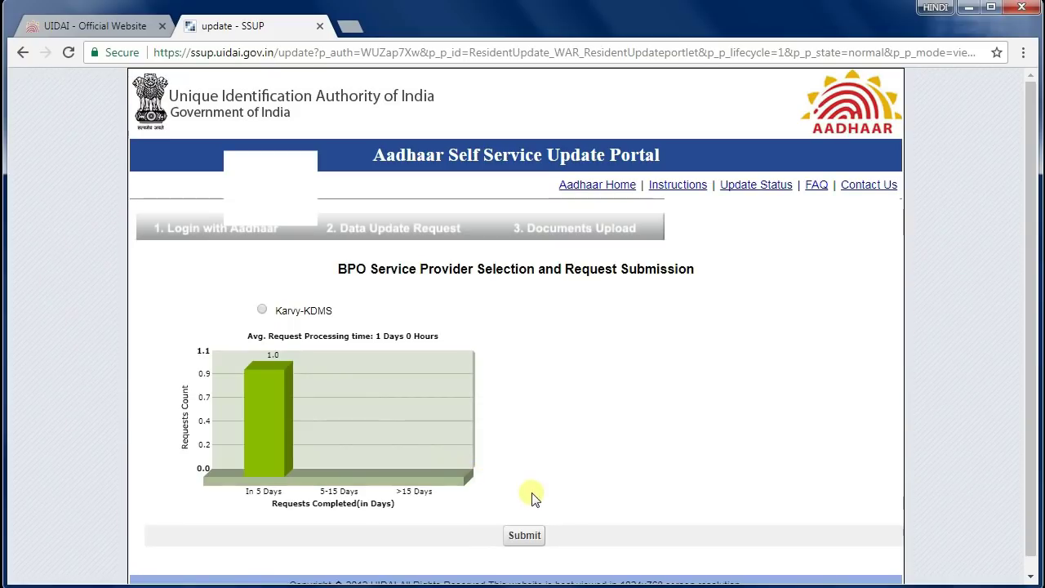
pyautogui.click(523, 536)
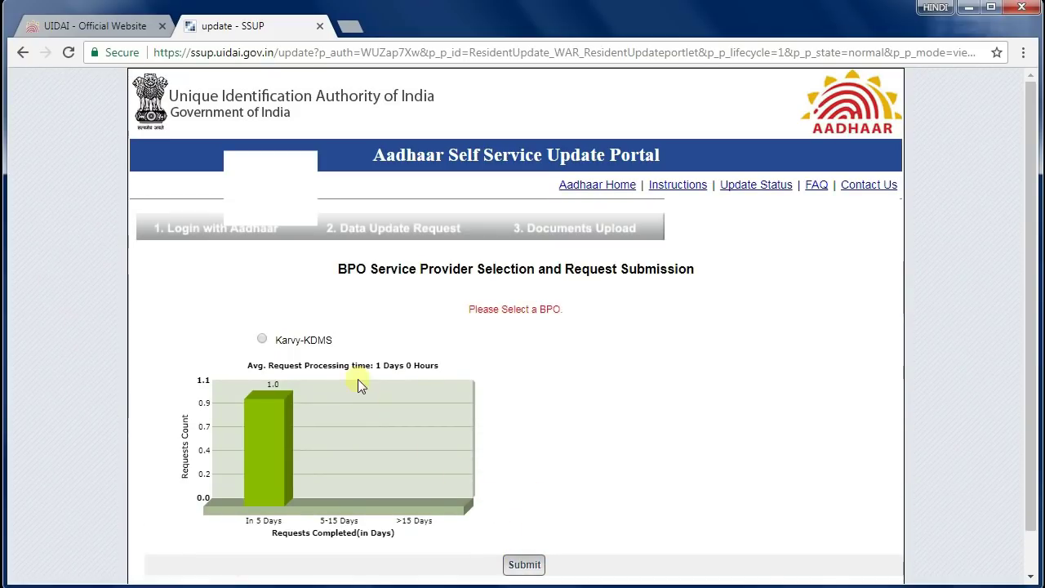
pyautogui.click(268, 340)
pyautogui.scroll(-1, 349, 345)
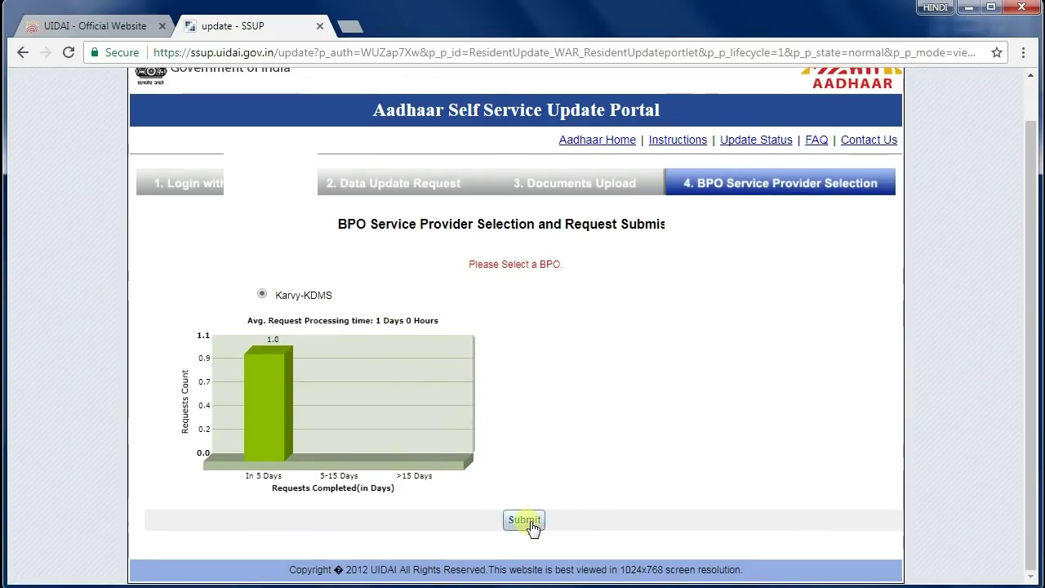
pyautogui.click(529, 523)
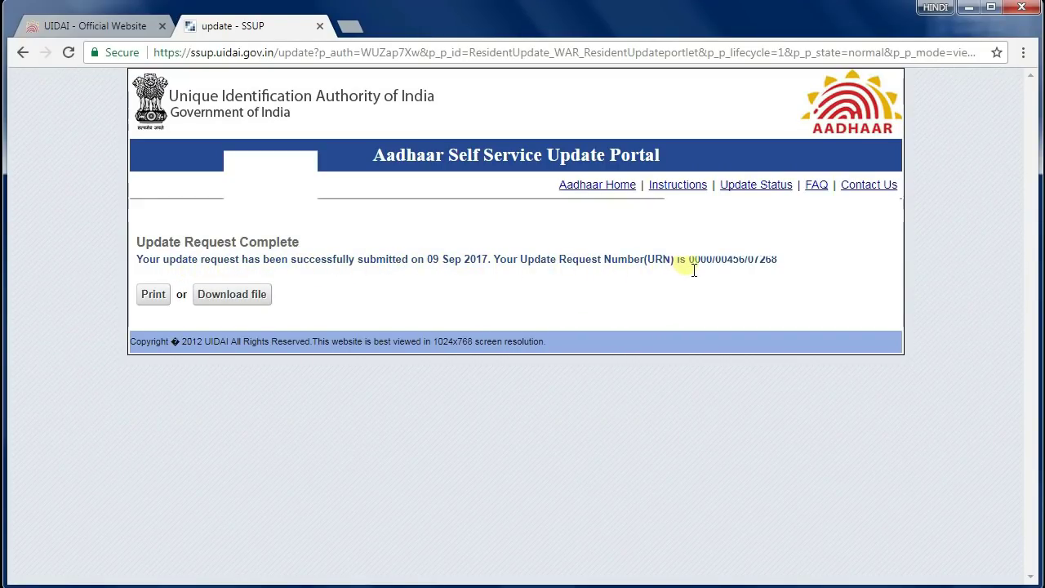
# - Copy the update request number (URN) from the confirmation page
pyautogui.doubleClick(743, 265)
pyautogui.rightClick(770, 266)
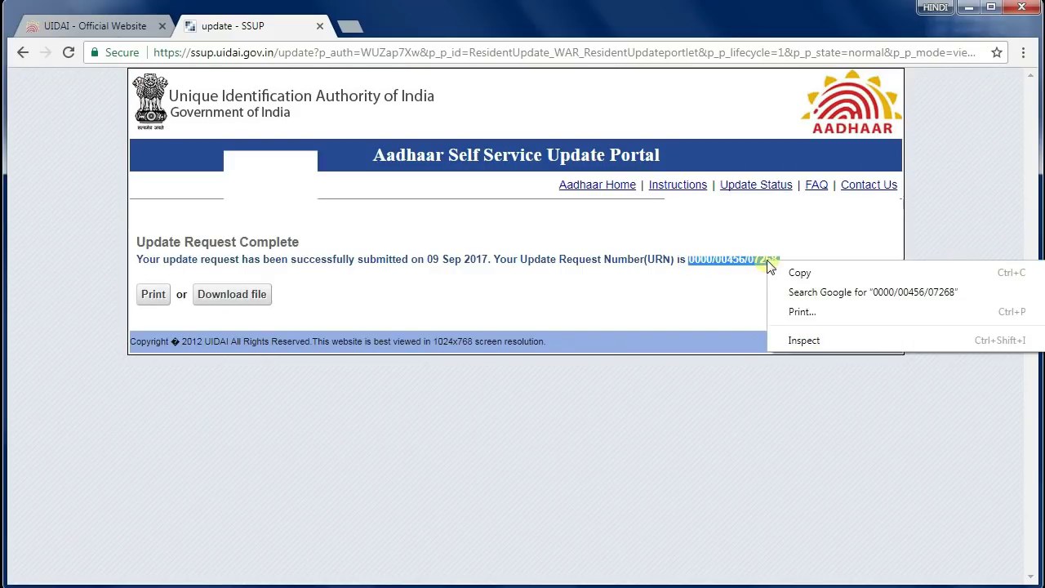
pyautogui.click(805, 270)
# - Print the acknowledgement to a PDF named 'update - SSUP' on the Desktop
pyautogui.click(155, 294)
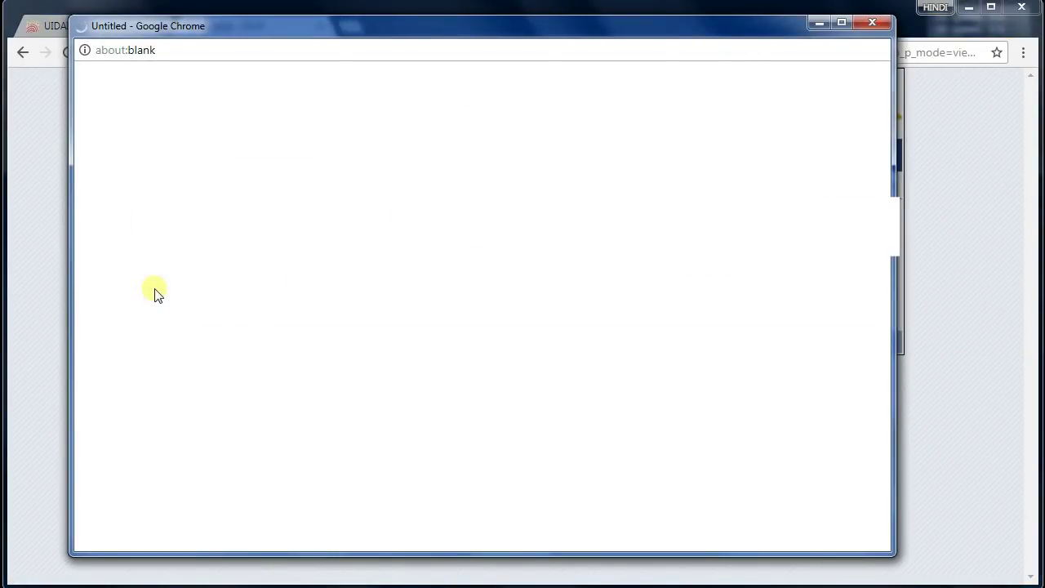
pyautogui.scroll(-1, 525, 304)
pyautogui.scroll(-2, 525, 304)
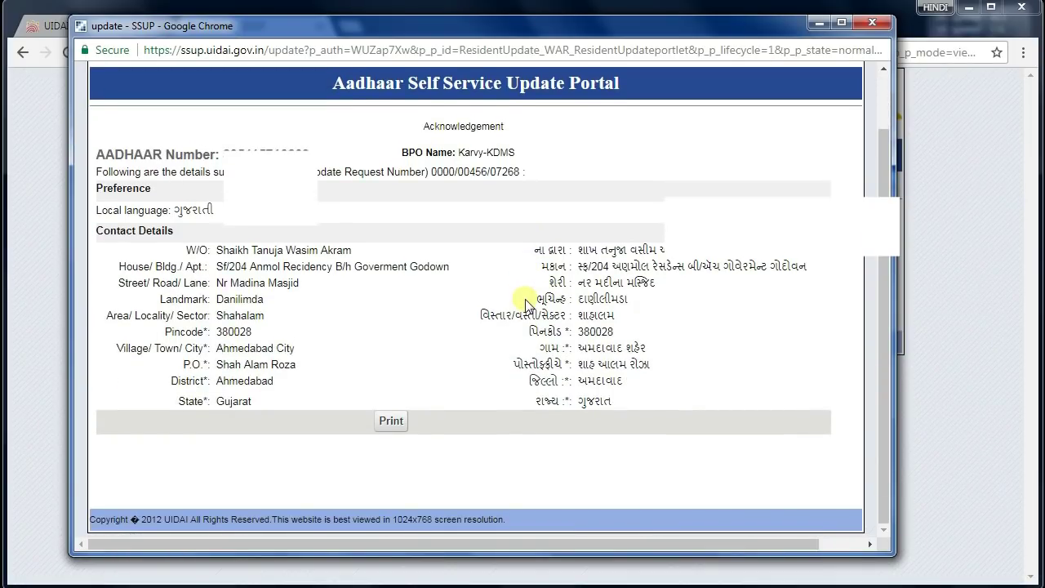
pyautogui.scroll(3, 417, 269)
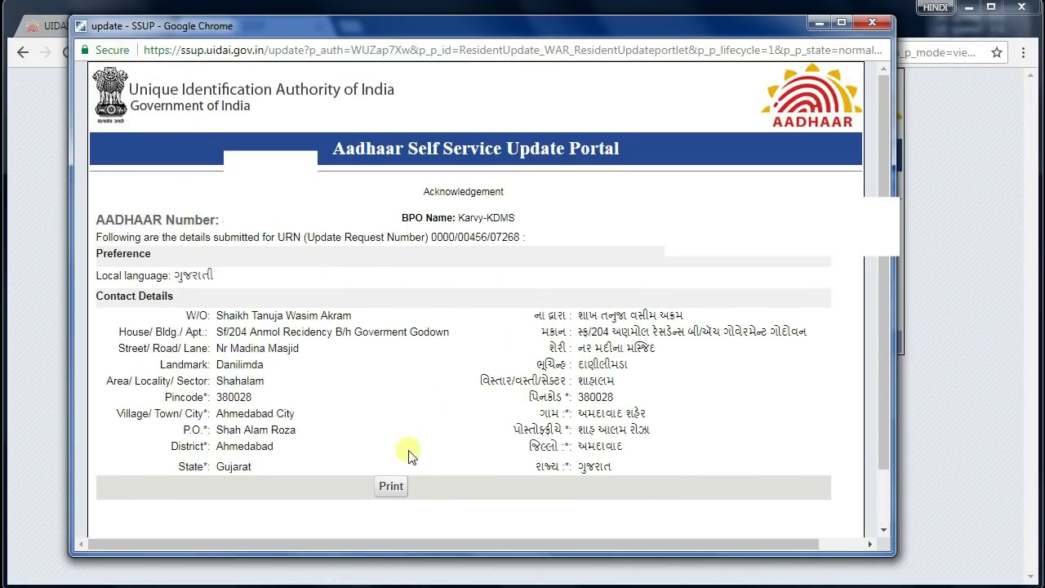
pyautogui.click(391, 486)
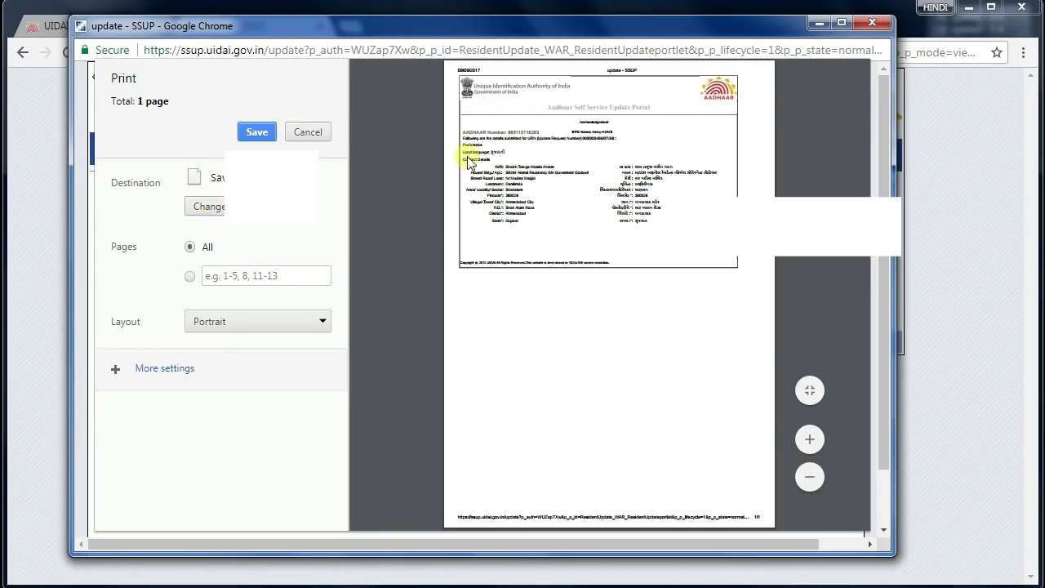
pyautogui.click(257, 131)
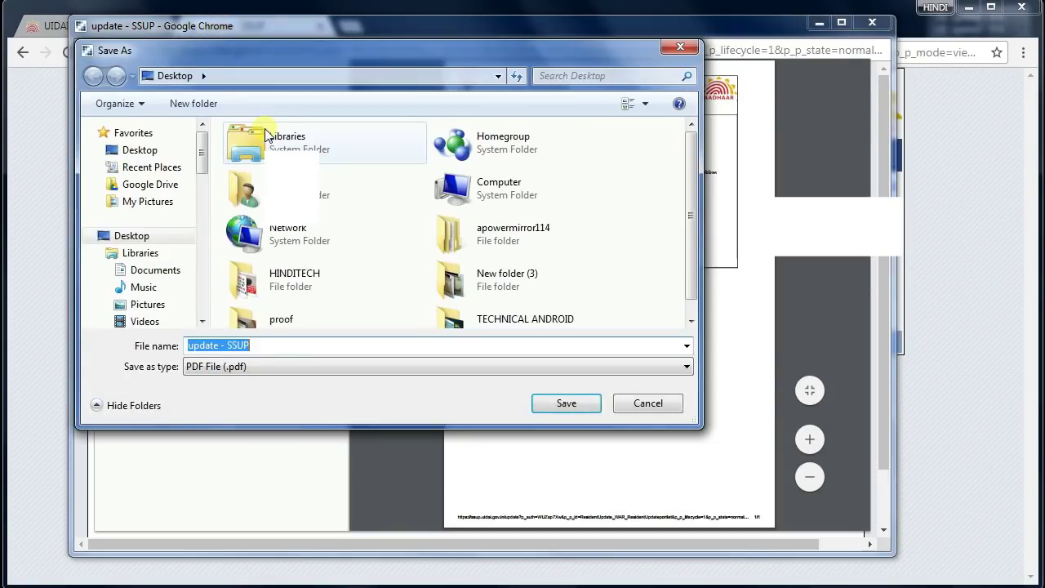
pyautogui.click(147, 150)
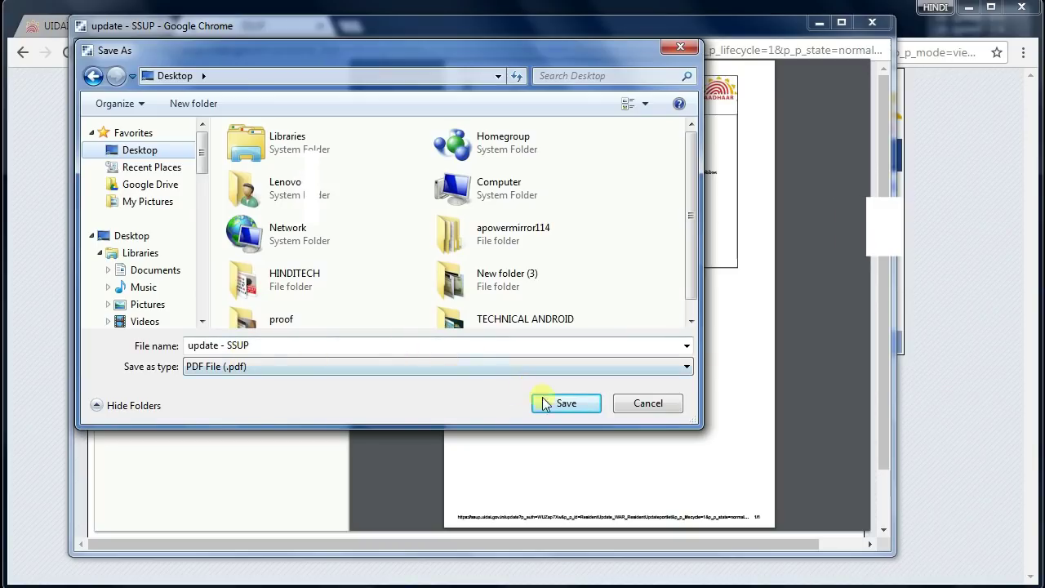
pyautogui.click(565, 402)
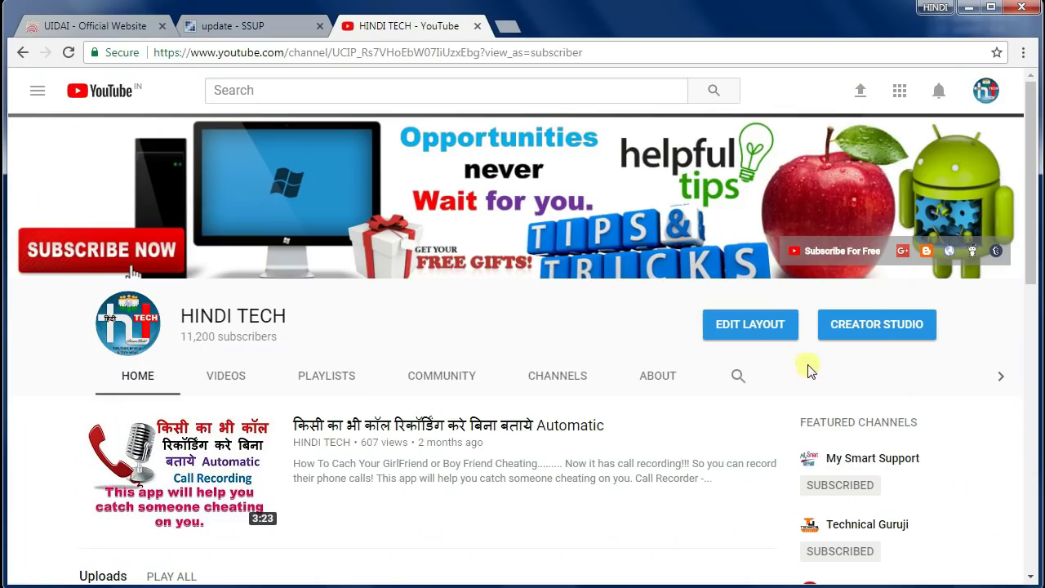